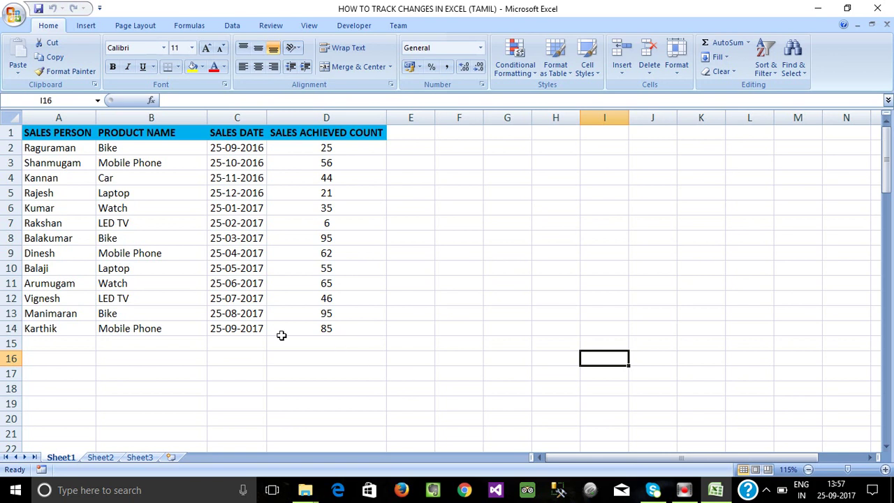
Step: Look over the whole sales table in A1:D14, including its headers and records
click(37, 147)
drag(36, 133, 314, 329)
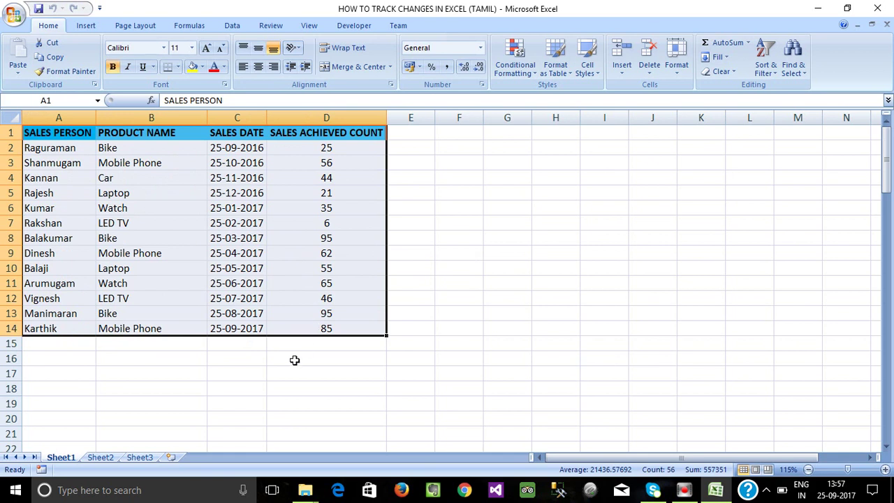
click(295, 359)
click(148, 238)
drag(30, 133, 324, 334)
click(338, 343)
click(88, 193)
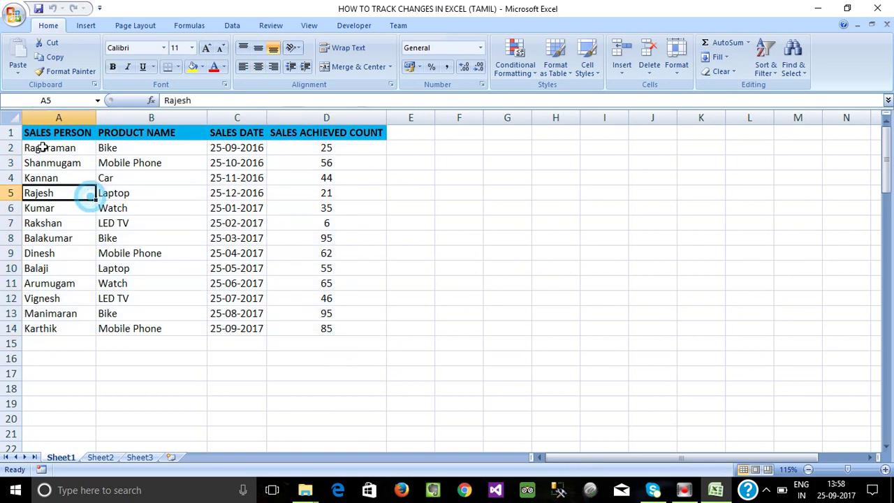
click(35, 133)
drag(64, 142, 349, 330)
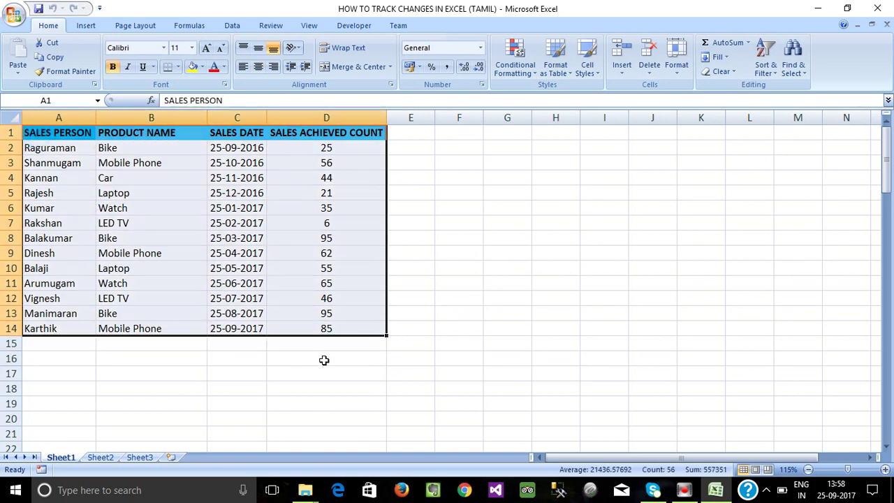
click(324, 360)
click(249, 265)
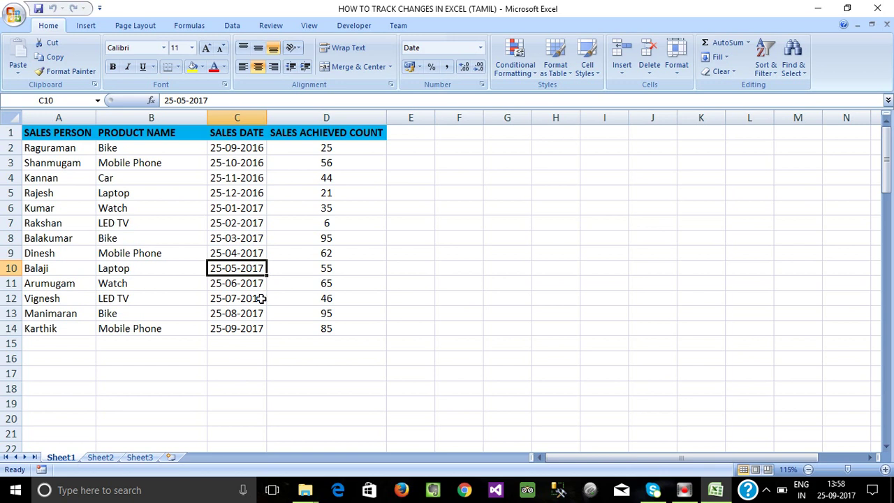
Step: Examine the salesperson, product name, sales date and sales achieved count columns of the table
click(271, 359)
click(28, 133)
drag(66, 141, 327, 329)
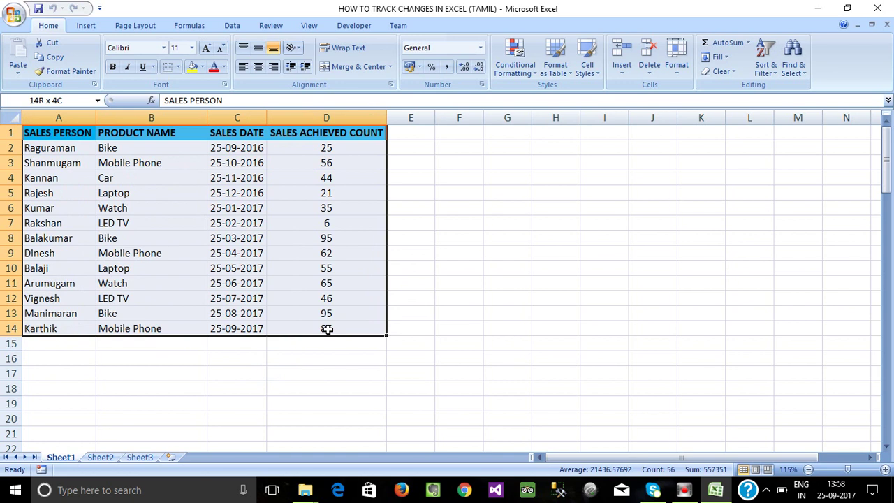
click(66, 163)
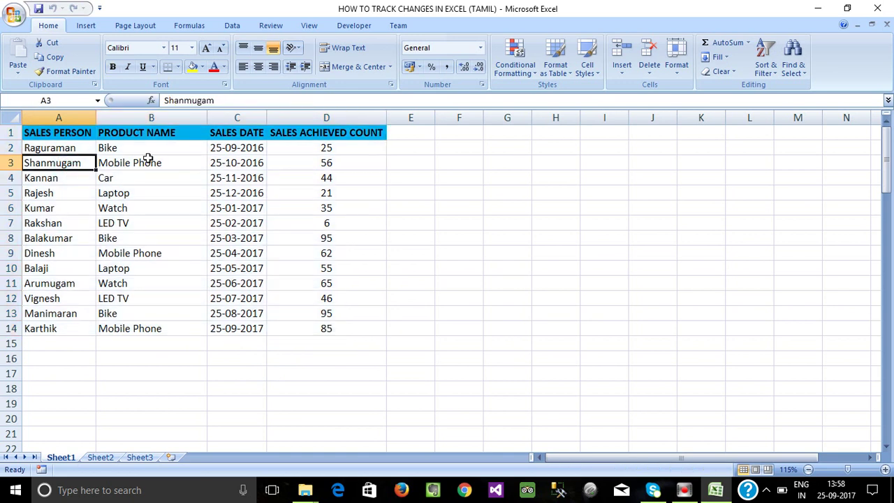
click(169, 160)
click(239, 117)
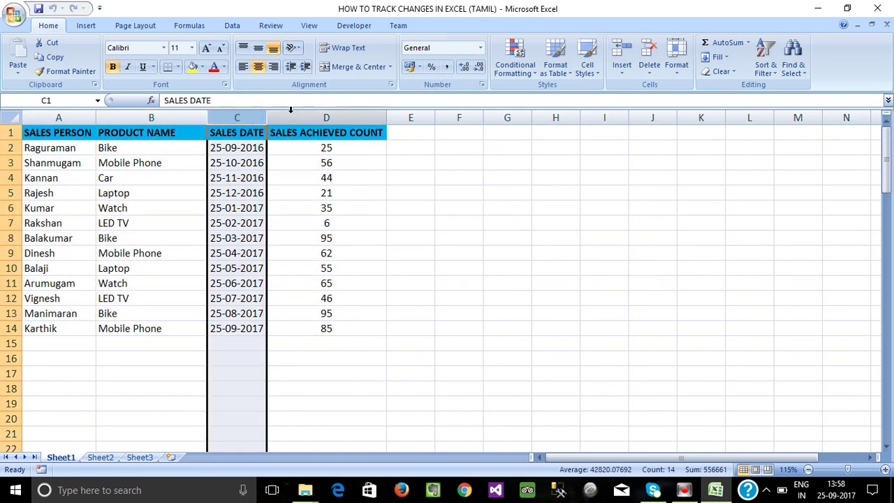
click(307, 117)
click(335, 223)
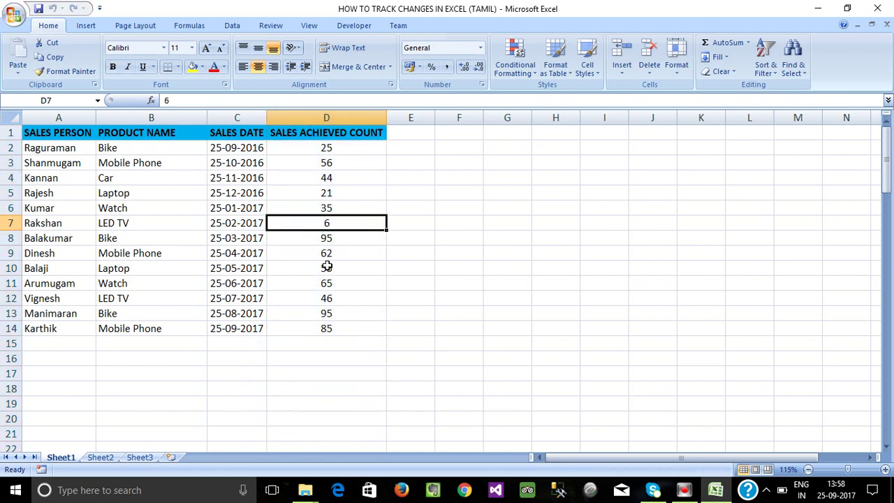
click(314, 296)
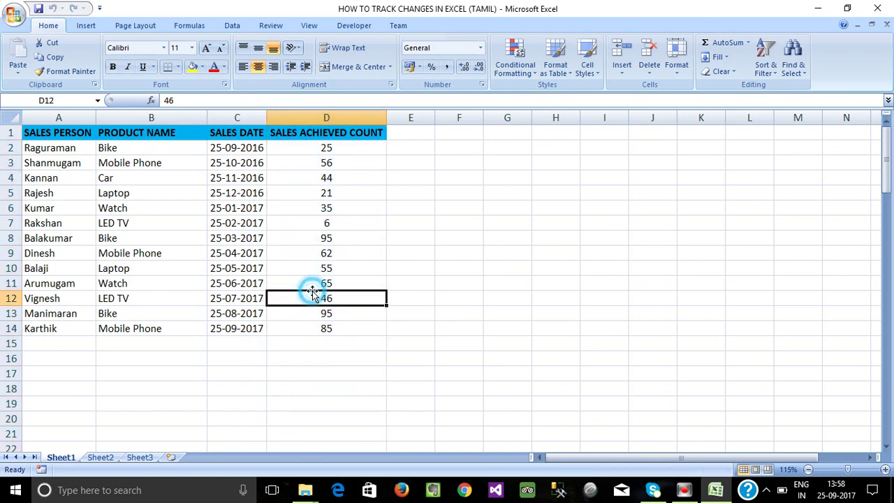
Step: Review the full range A1:D14 once more and check individual entries in the Sales Date column
click(35, 136)
drag(35, 137, 338, 333)
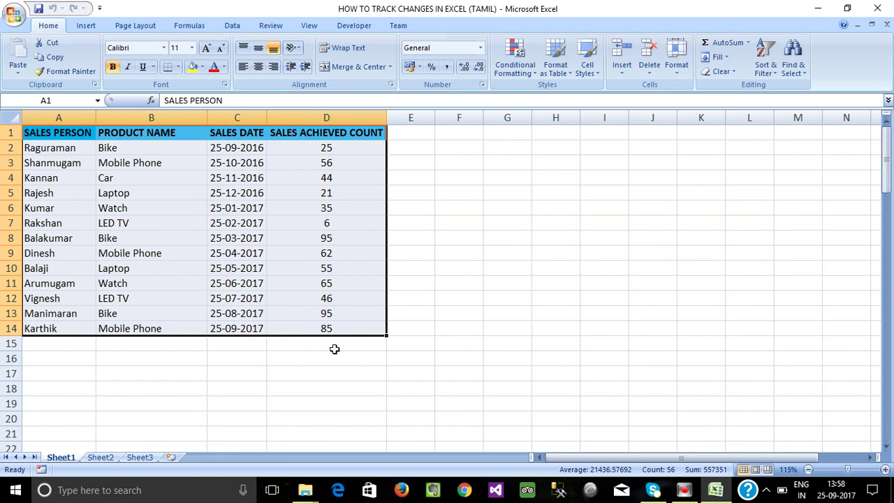
click(302, 371)
drag(31, 135, 318, 331)
click(295, 373)
click(248, 271)
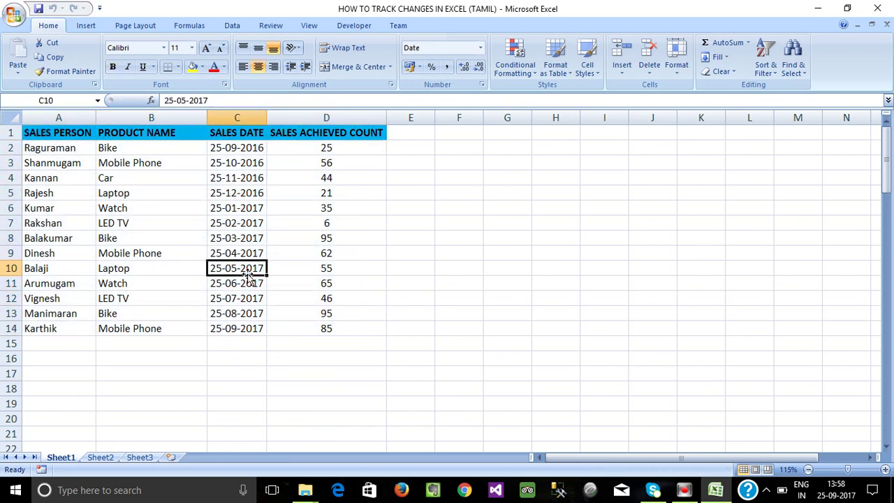
click(246, 236)
click(239, 208)
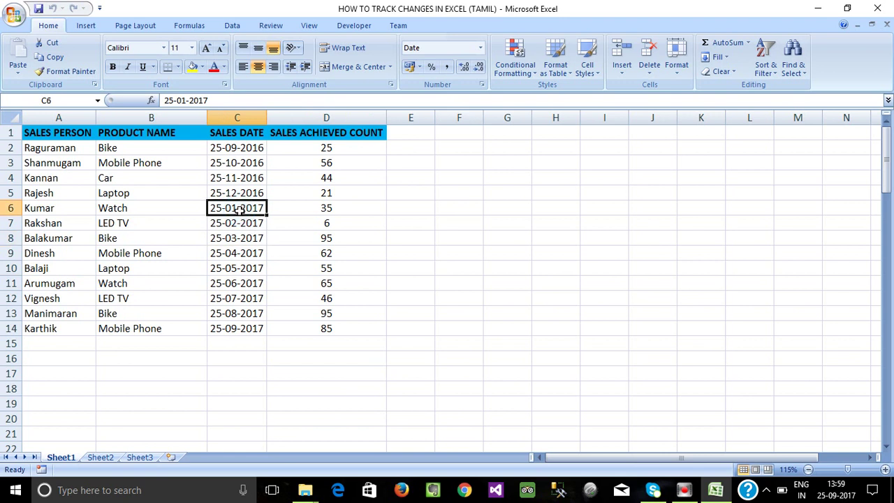
click(241, 250)
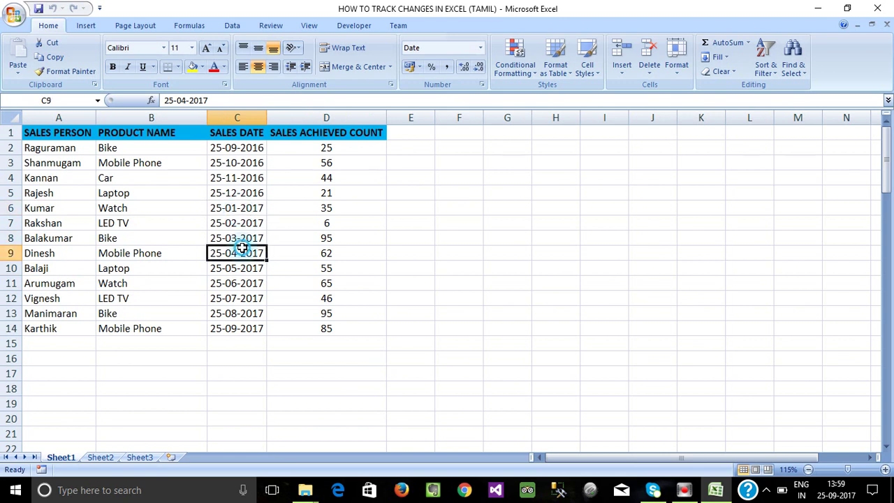
Step: Open the Highlight Changes settings and enable tracking changes while editing, which also shares the workbook
click(277, 28)
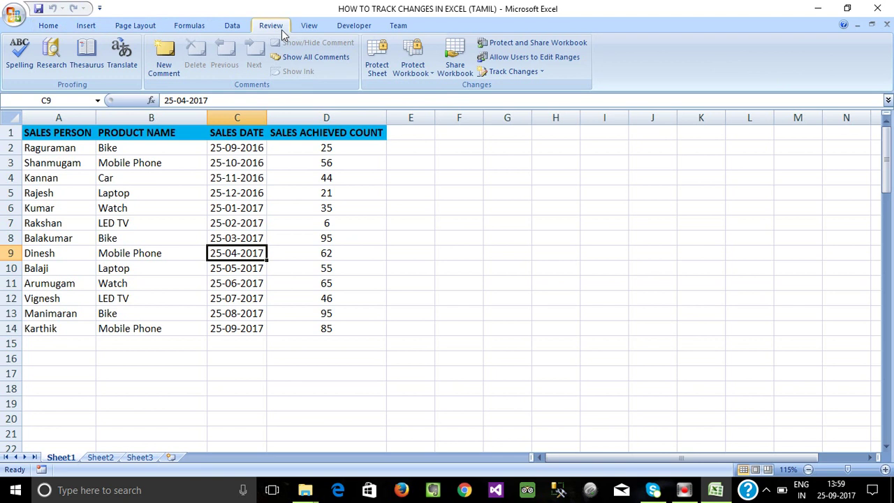
click(542, 71)
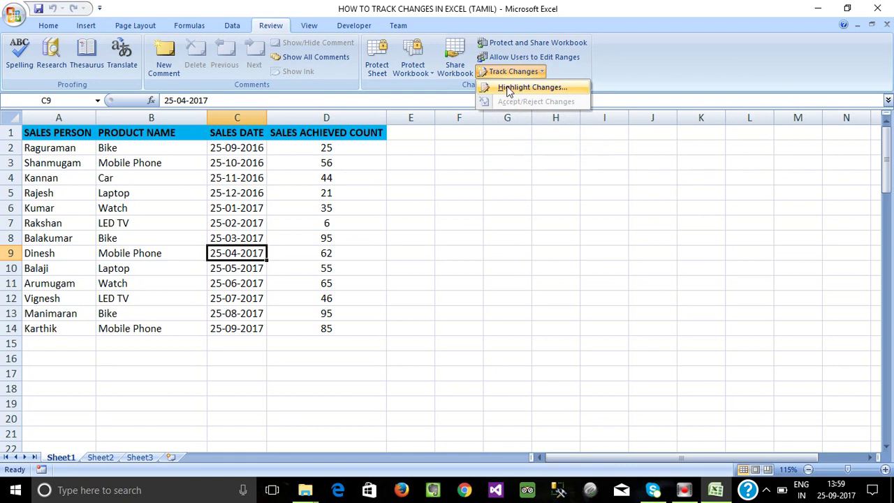
click(531, 88)
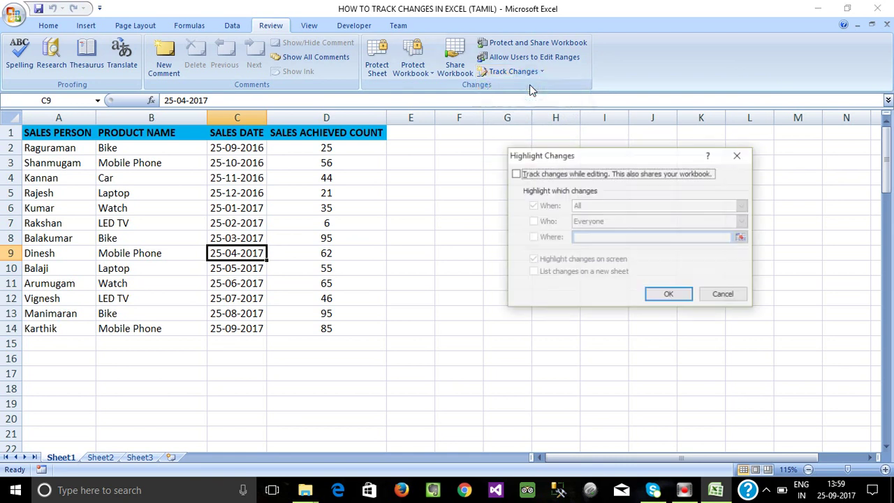
drag(629, 152, 501, 175)
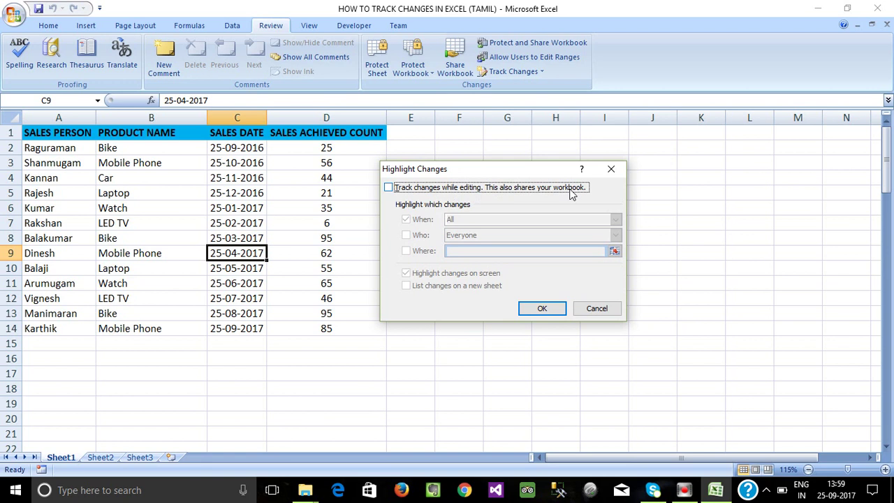
click(388, 189)
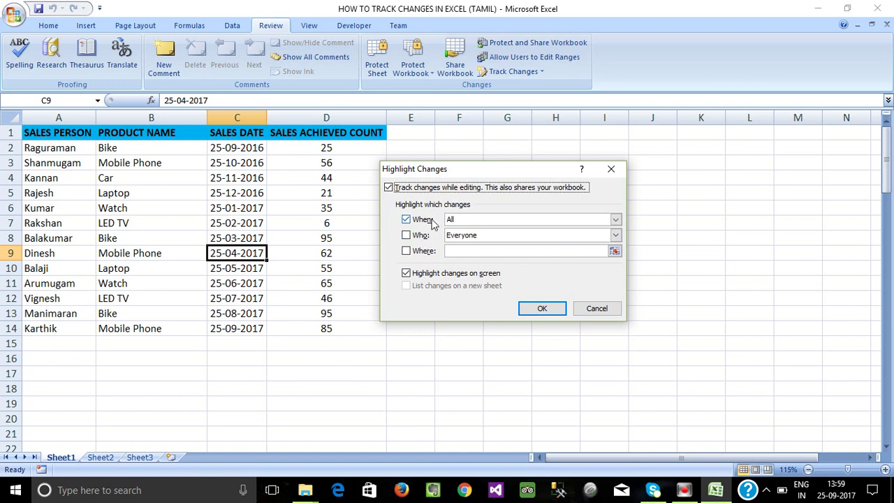
Step: Review the When and Who choices for highlighted changes, keeping When at All and leaving Who unticked
click(615, 221)
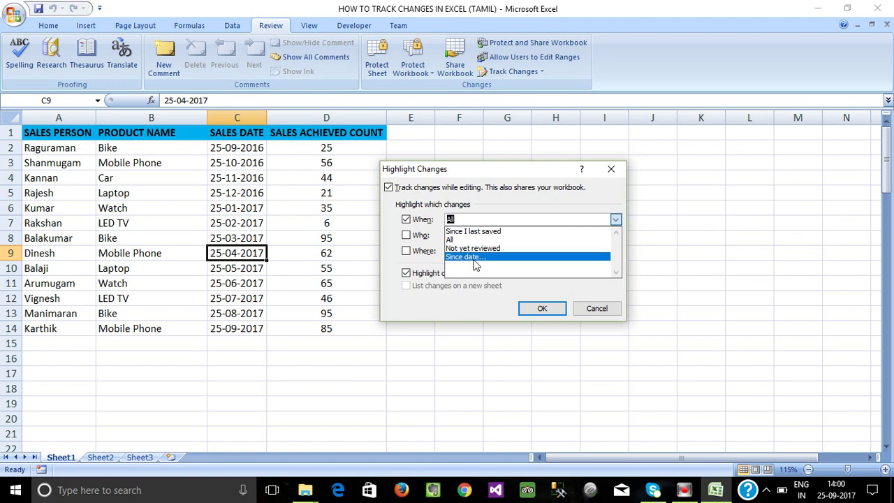
click(501, 205)
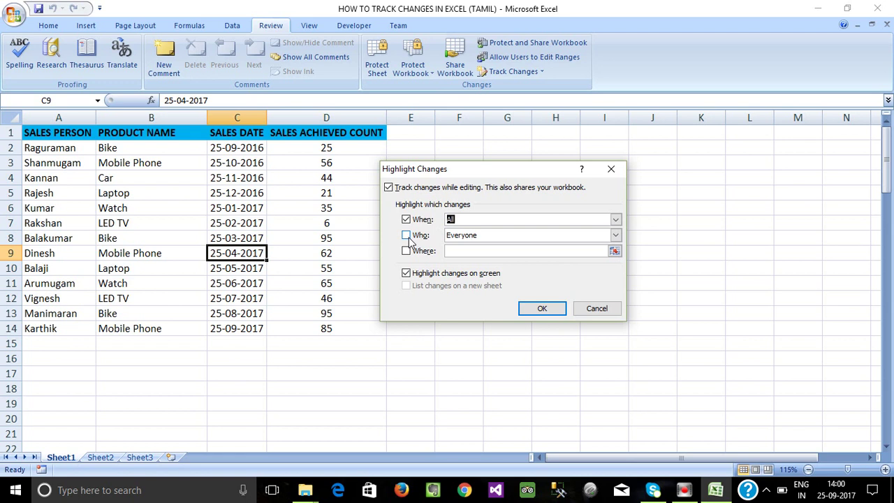
click(615, 235)
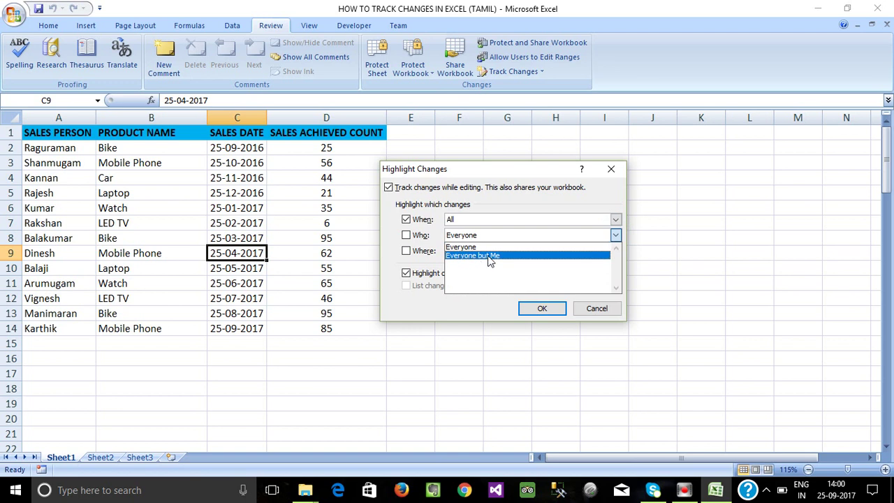
click(438, 239)
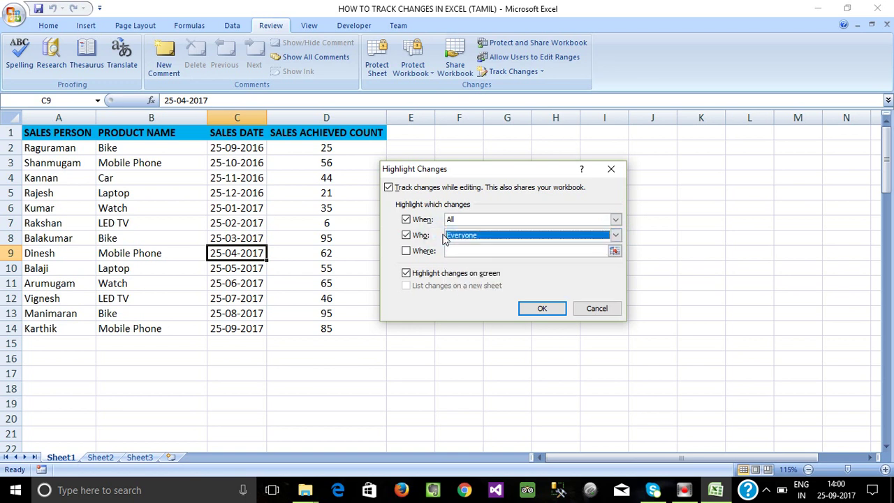
click(411, 235)
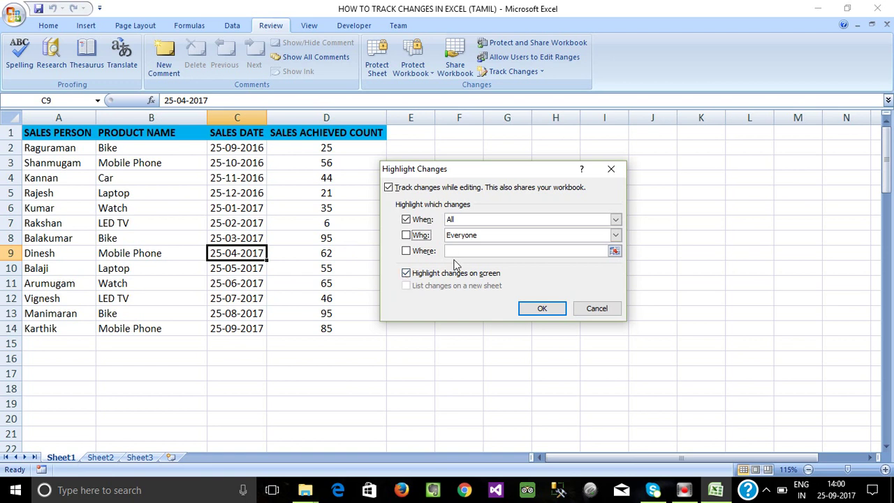
Step: Apply the change-tracking settings and agree to save the workbook
click(548, 313)
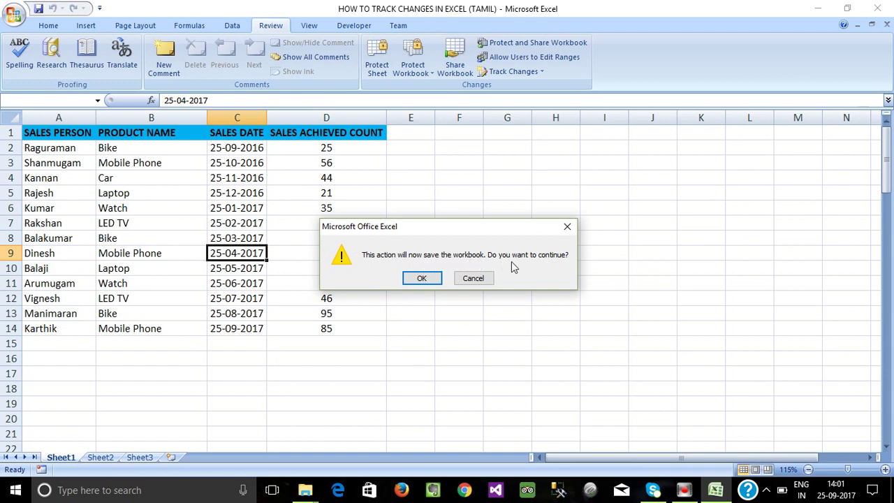
click(421, 280)
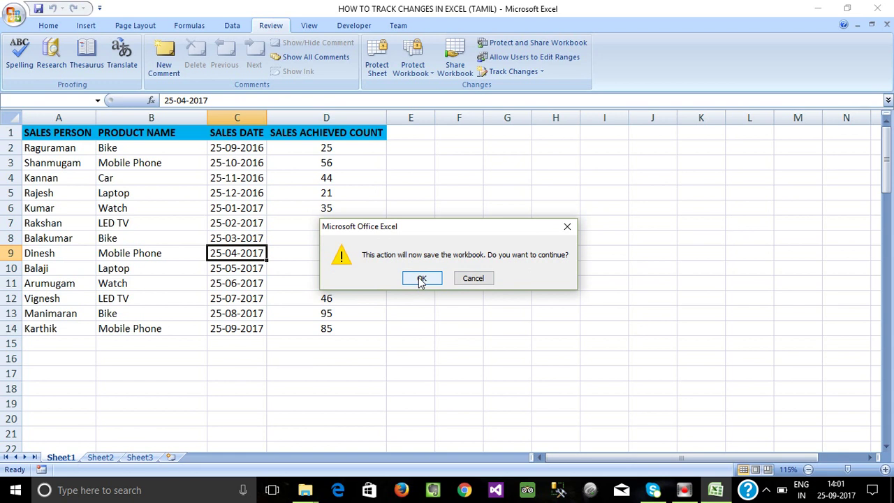
click(422, 279)
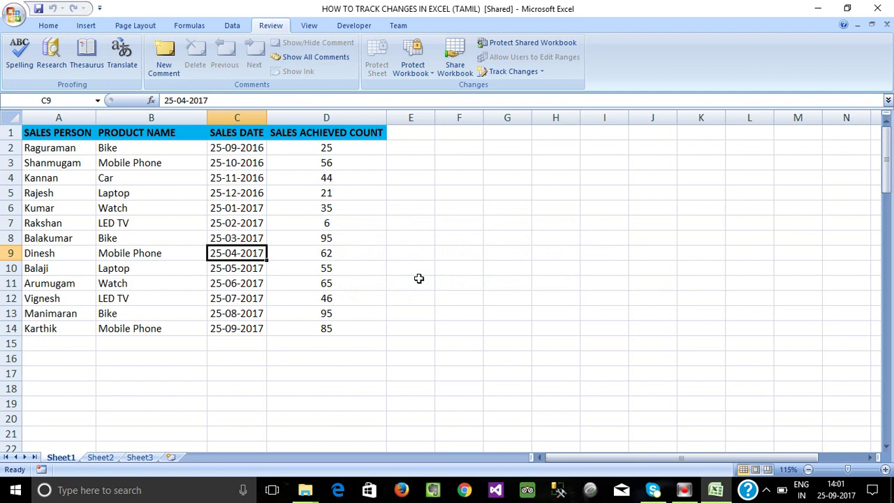
click(541, 72)
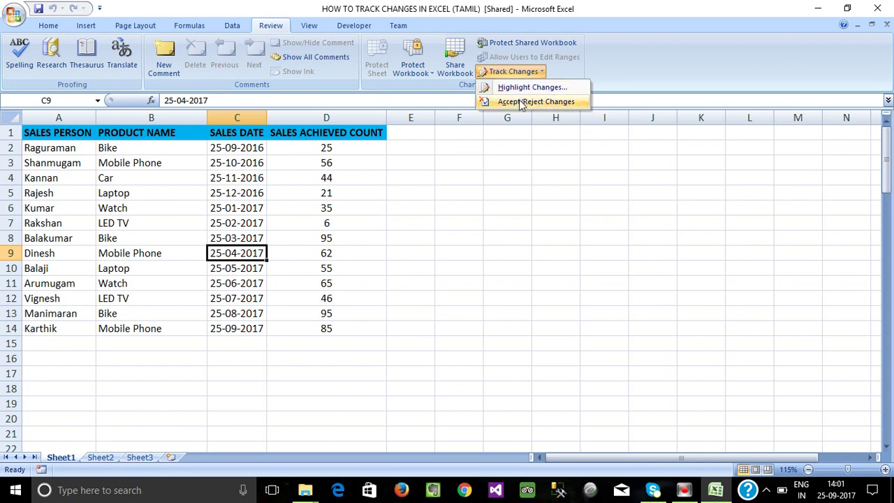
click(403, 209)
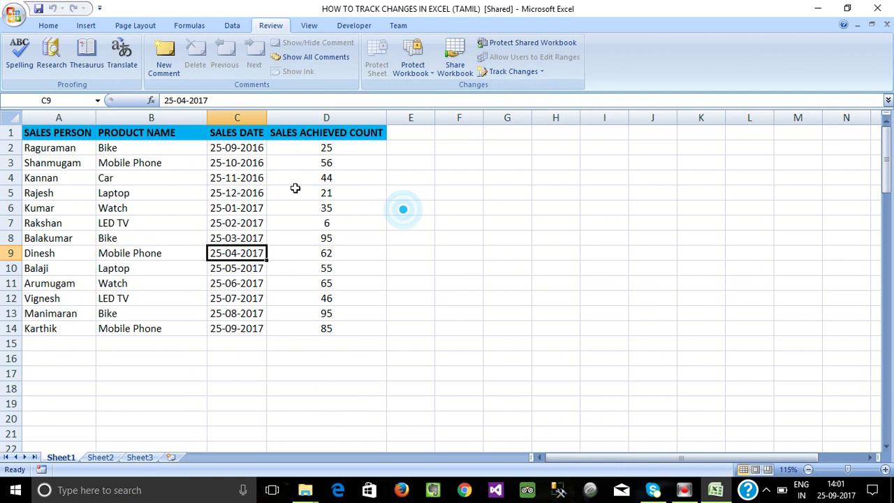
click(238, 178)
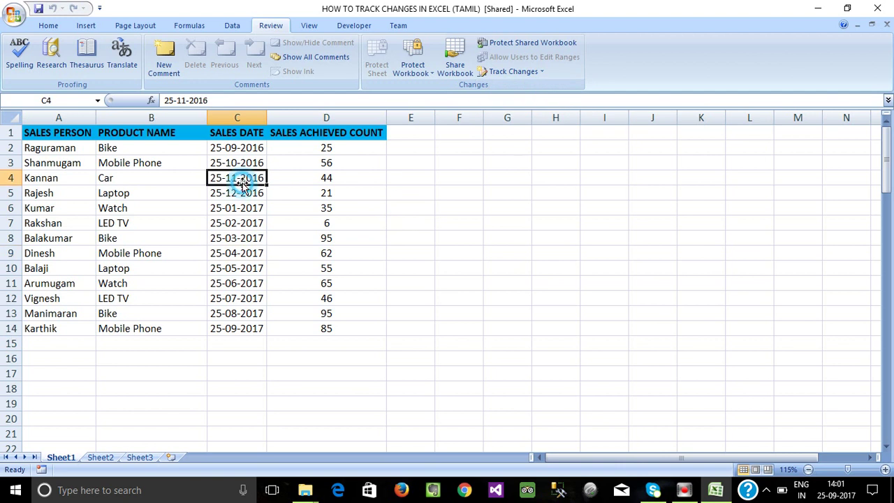
click(136, 164)
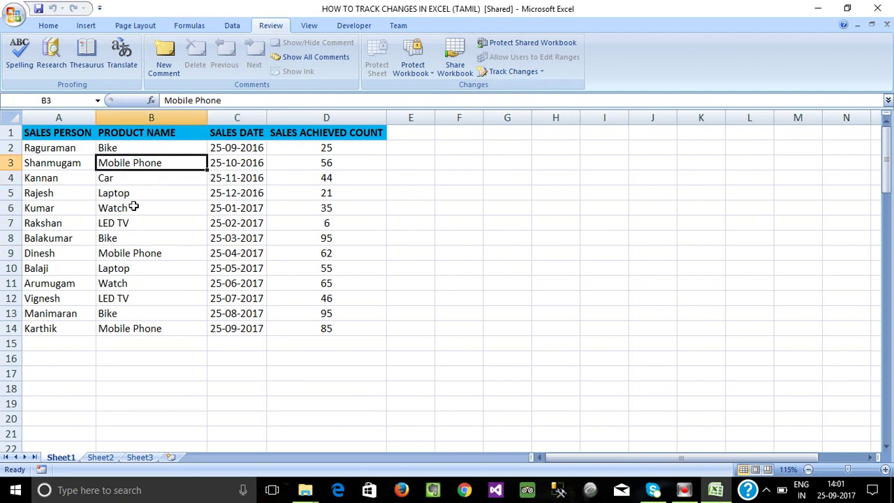
click(133, 208)
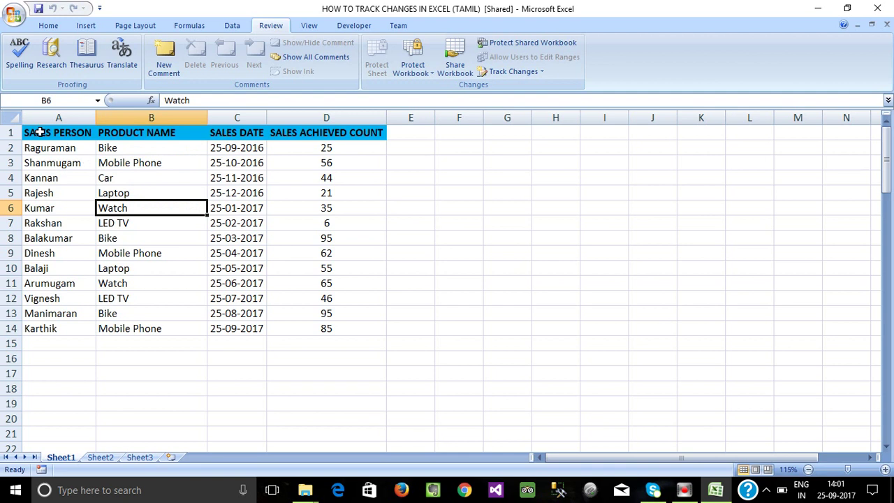
click(77, 150)
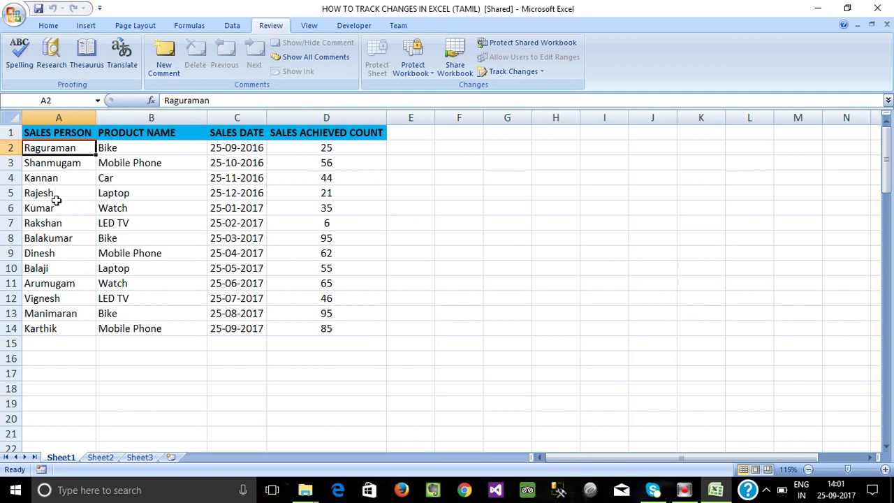
click(63, 222)
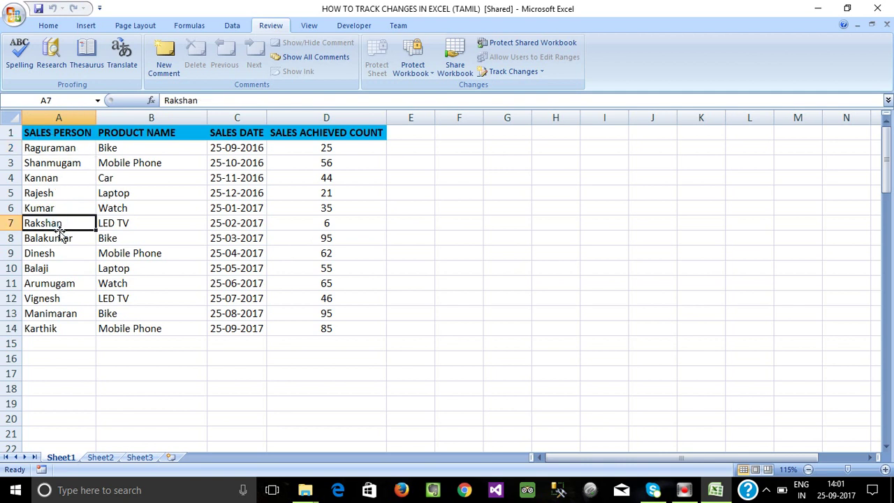
Step: Append a second name to the salesperson entry in cell A9 and view the cell's change note
click(50, 256)
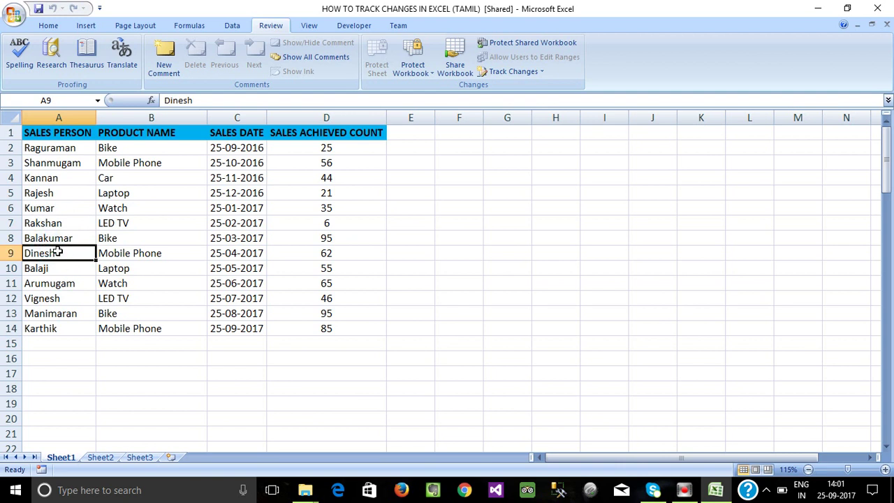
double_click(59, 254)
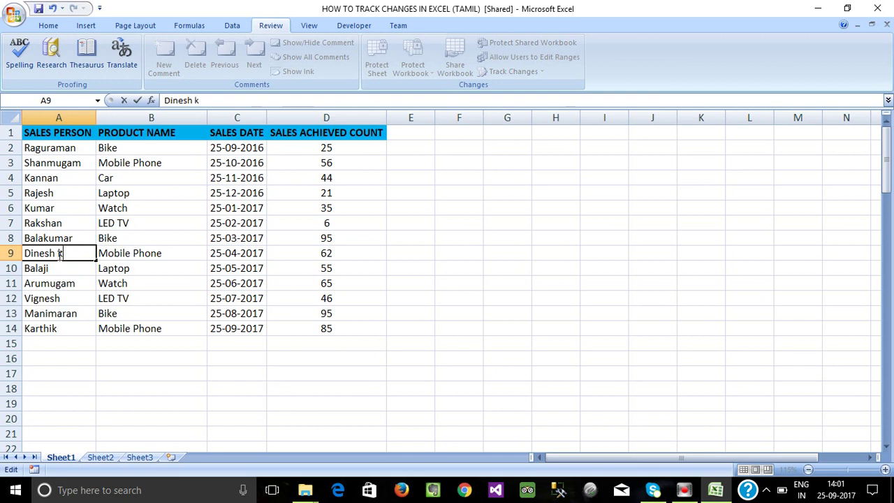
text(kUM)
key(BackSpace)
key(BackSpace)
key(BackSpace)
key(BackSpace)
text(Kuma)
key(Return)
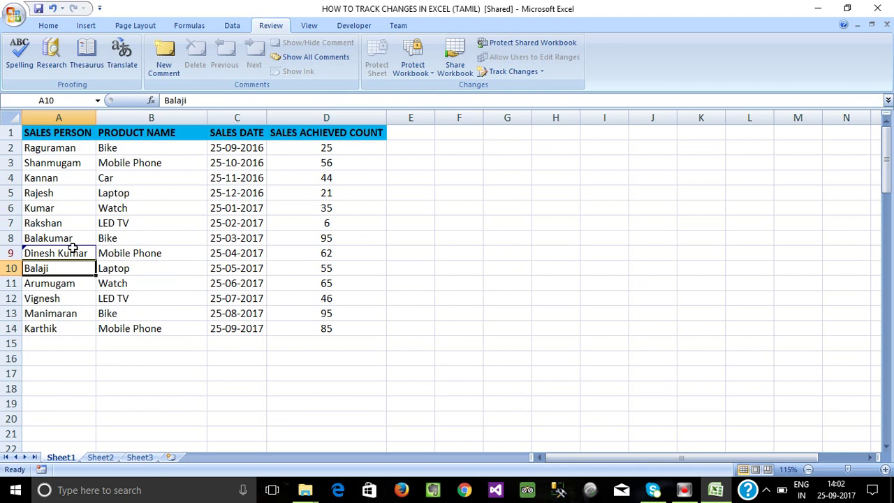
click(77, 285)
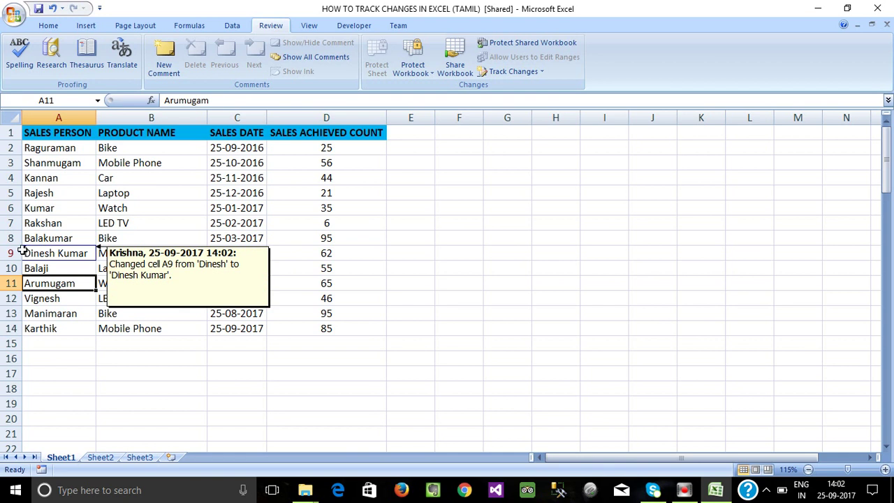
mouse_move(22, 248)
Step: Replace the product name in cell B5 with Mobile Phone
click(261, 193)
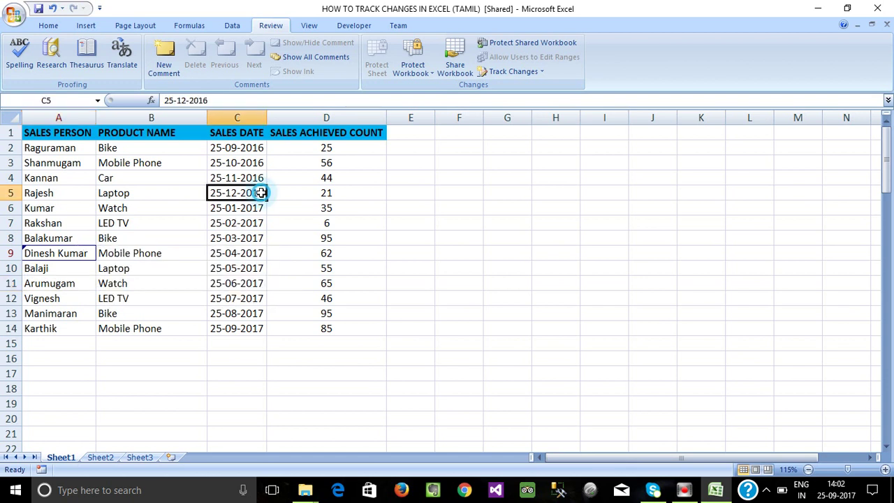
click(151, 194)
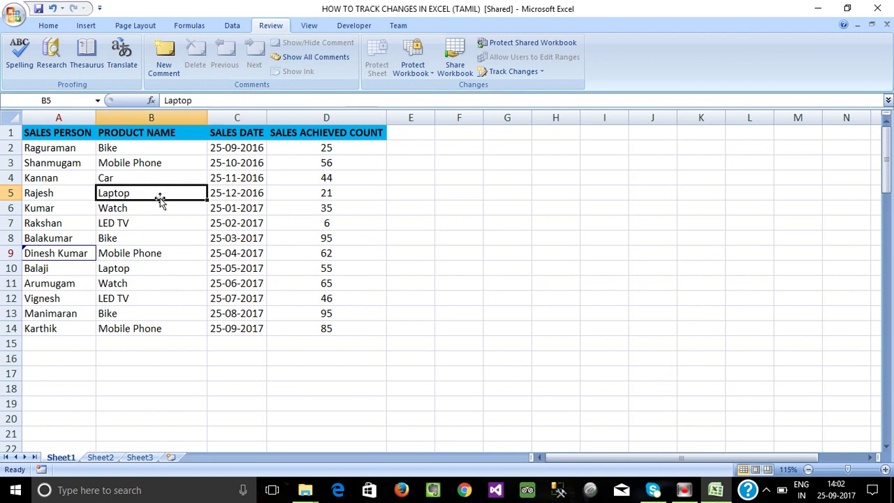
click(139, 190)
double_click(150, 192)
key(BackSpace)
key(BackSpace)
key(BackSpace)
key(BackSpace)
key(BackSpace)
key(BackSpace)
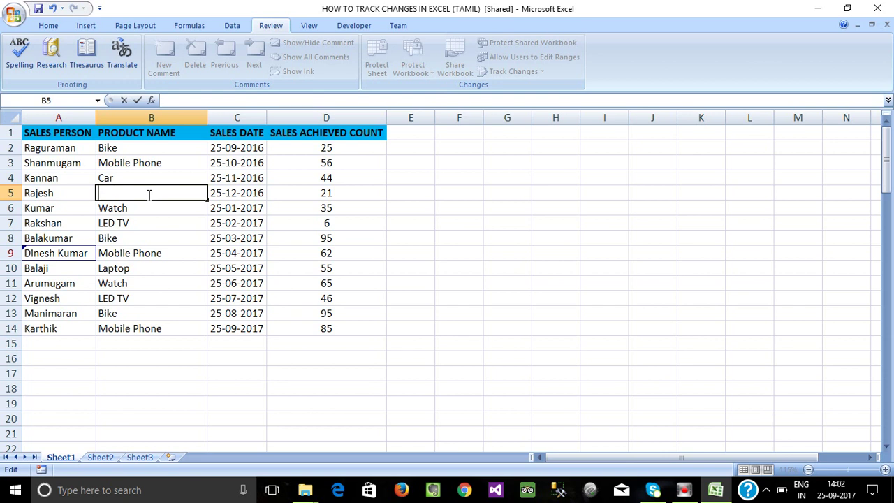
text(Mobi)
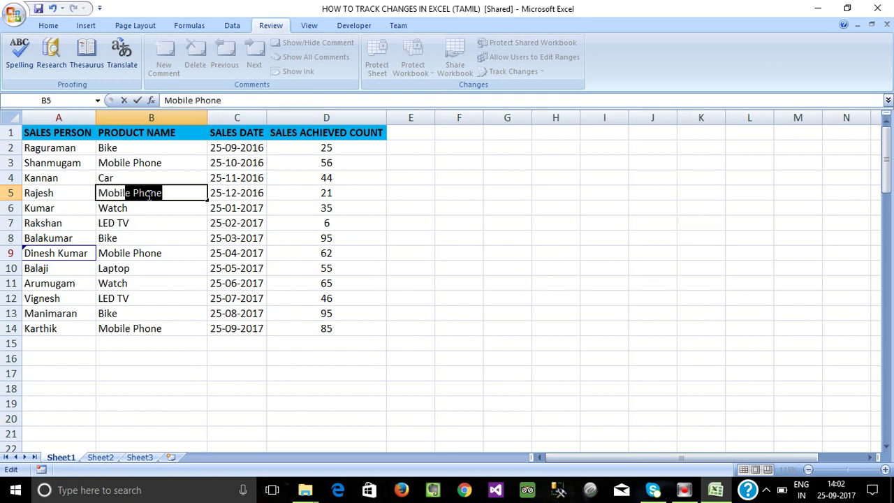
key(BackSpace)
text(le)
key(BackSpace)
key(BackSpace)
text(le)
key(Return)
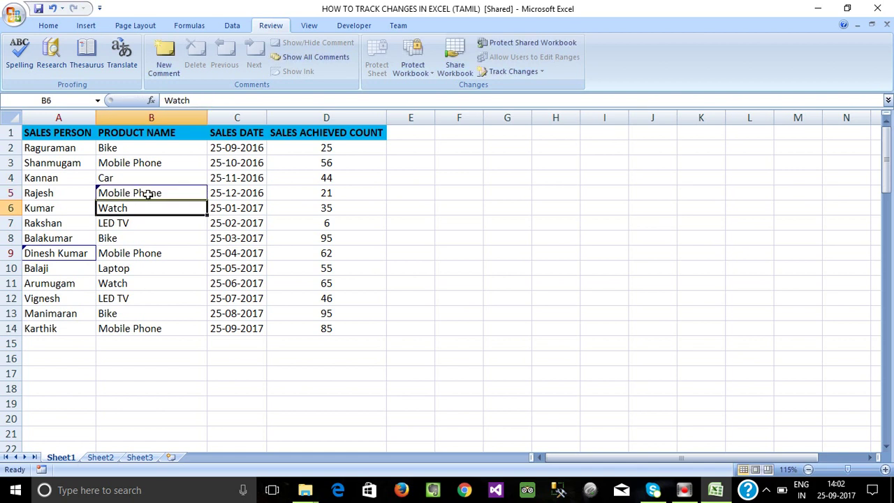
Step: Inspect the change marker on cell B5
click(145, 193)
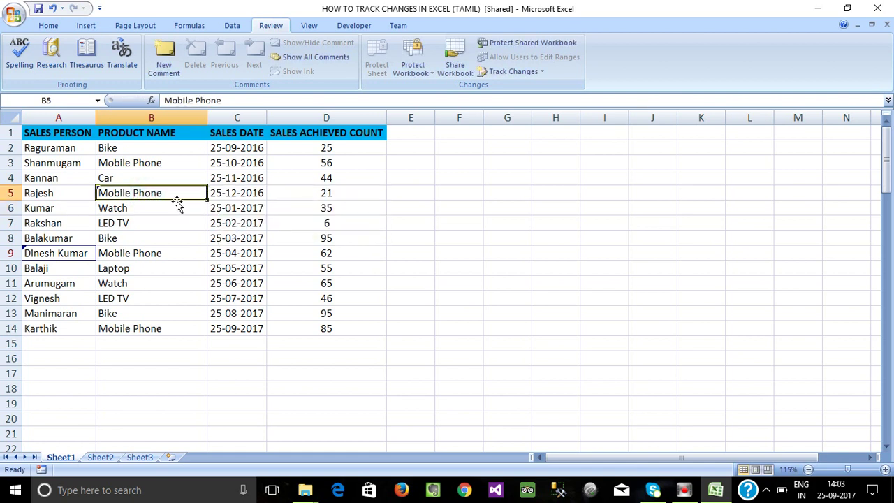
mouse_move(151, 193)
click(162, 207)
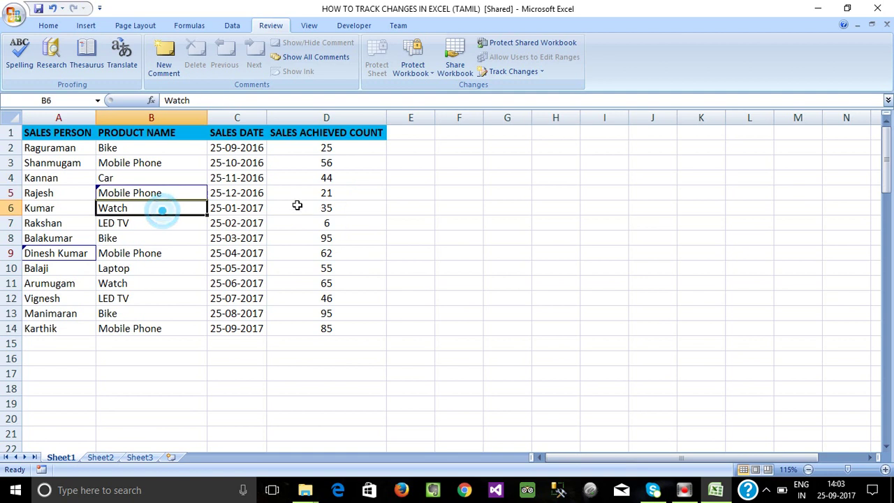
Step: Set the Sales Achieved Count to 95 in cell D3 and to 65 in cell D7
click(325, 163)
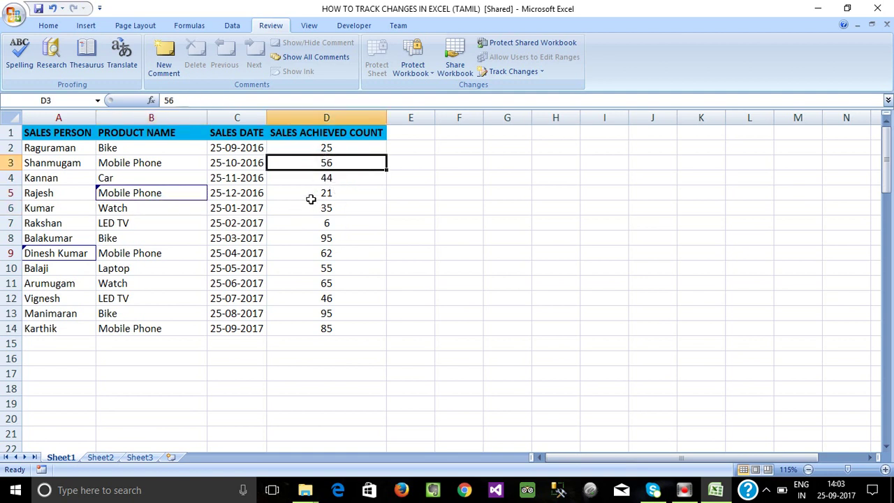
text(95)
key(Return)
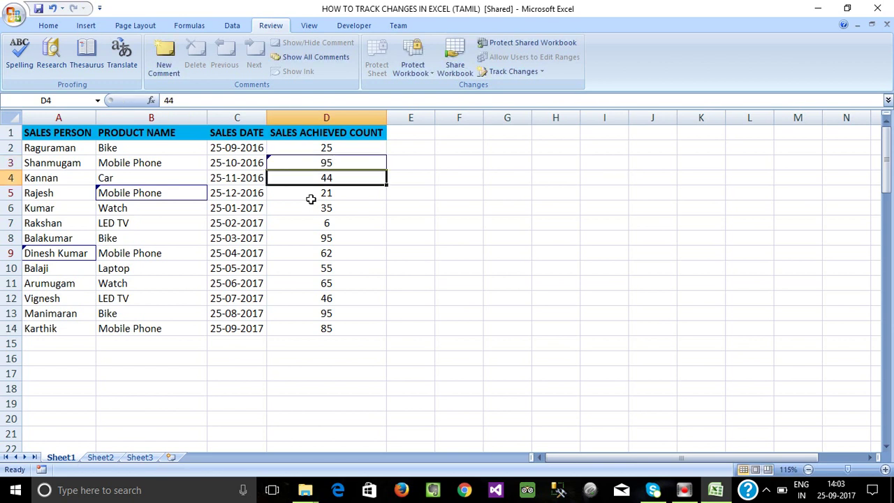
click(326, 225)
text(65)
key(Return)
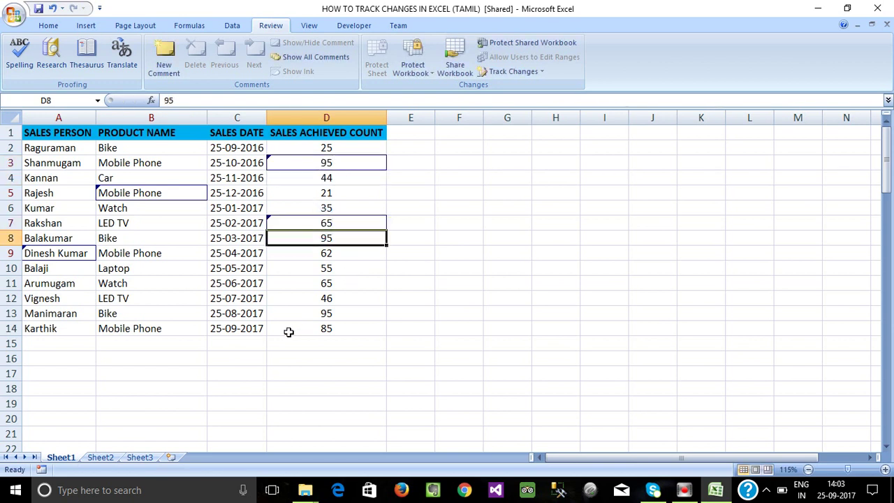
Step: Edit the product name in cell B12 so it reads LCD TV
click(238, 302)
click(118, 311)
click(120, 298)
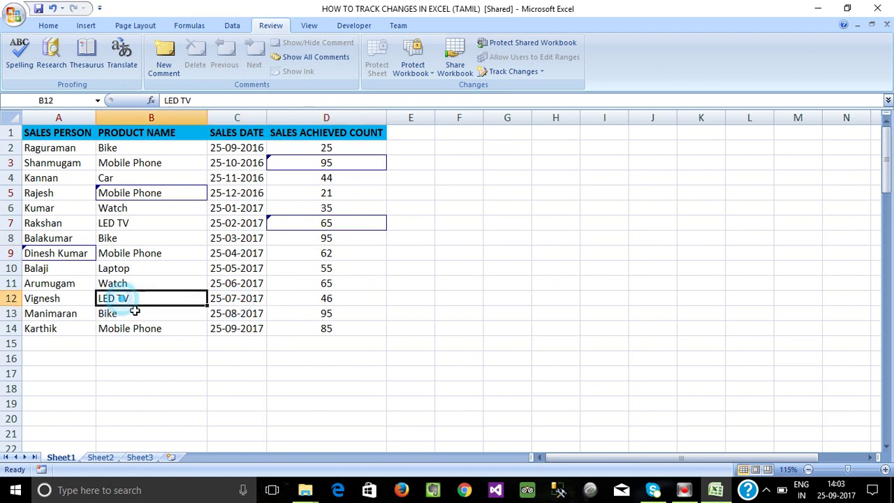
double_click(114, 298)
key(BackSpace)
key(BackSpace)
text(CD)
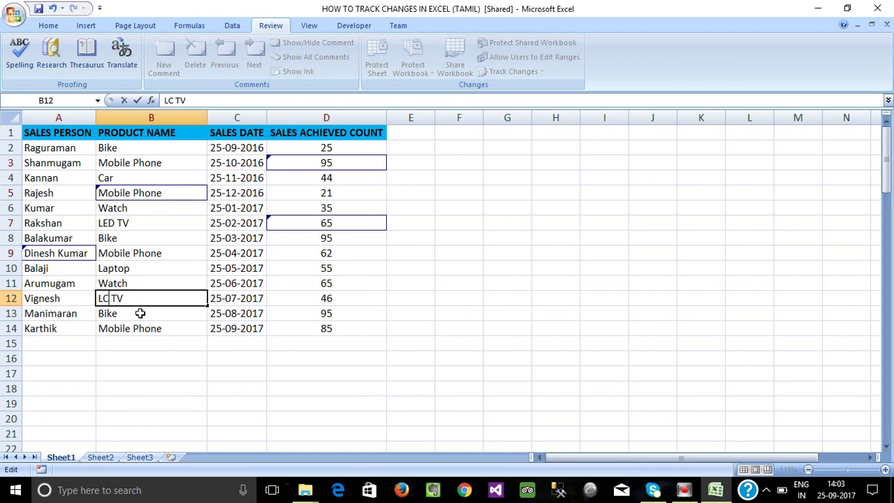
click(140, 314)
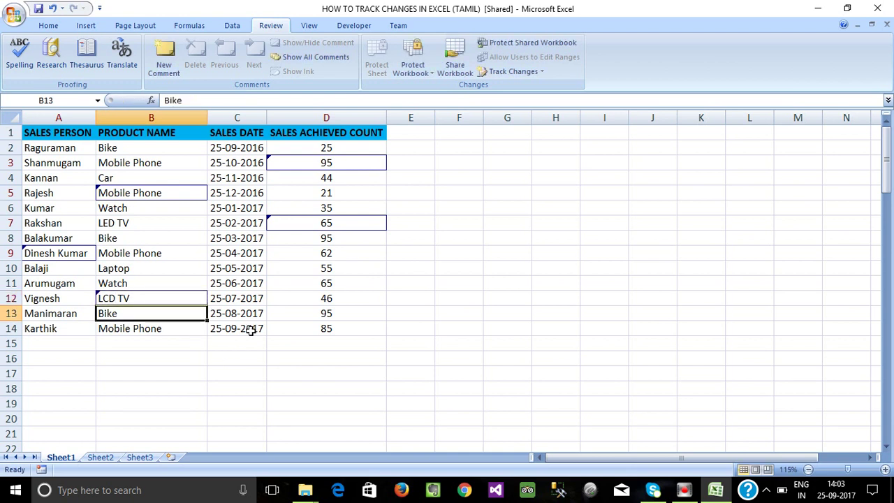
Step: Set the Sales Achieved Count in cell D13 to 100
click(329, 325)
click(335, 314)
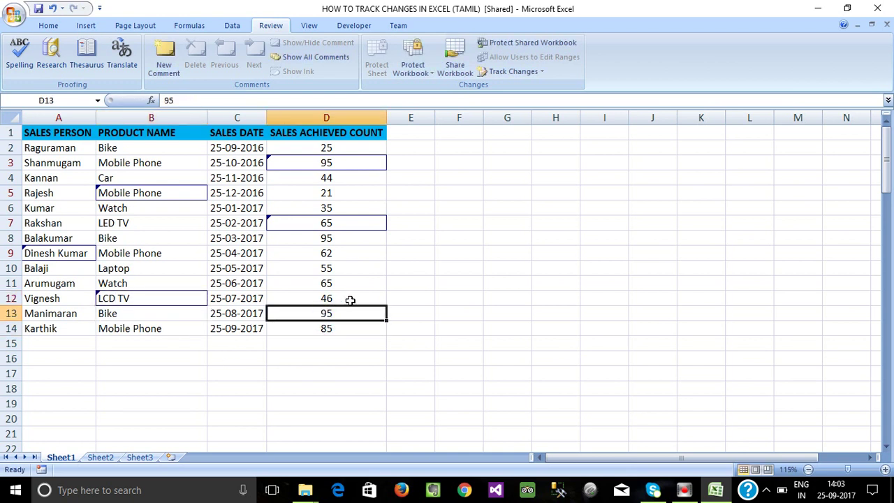
text(100)
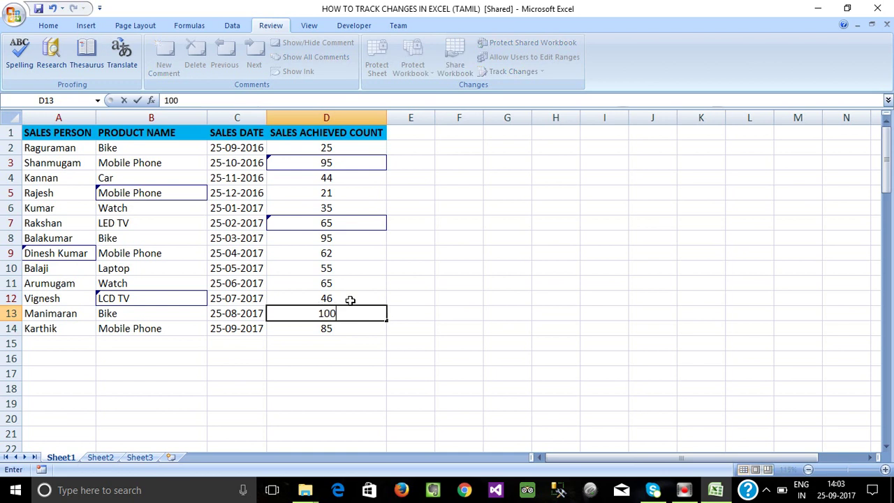
key(Return)
Step: Change the month of the sales date in cell C10 so the date is 25-06-2017
click(306, 258)
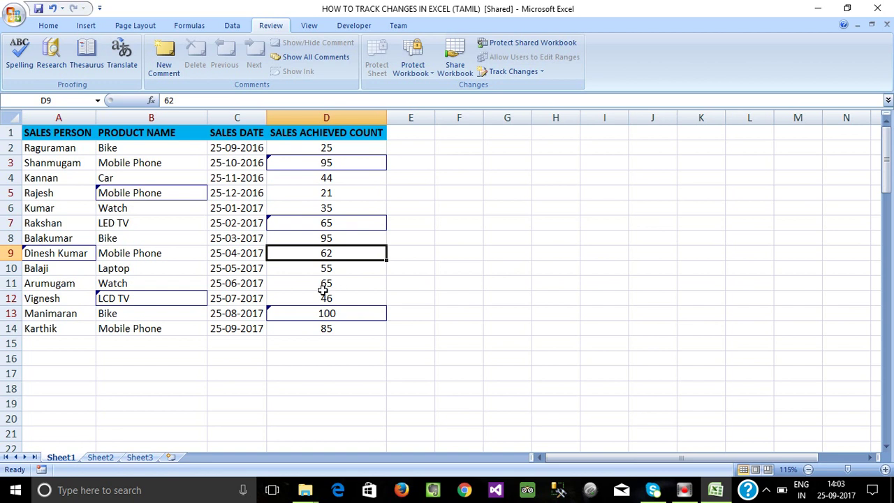
click(311, 274)
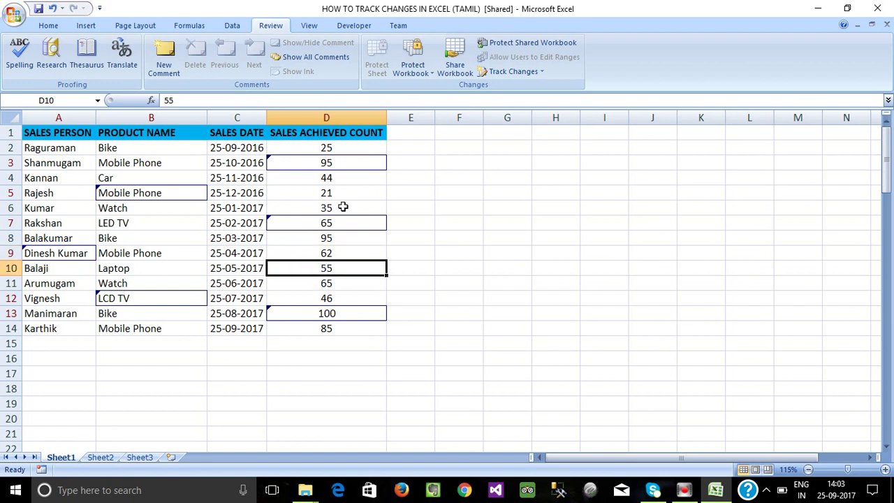
click(244, 264)
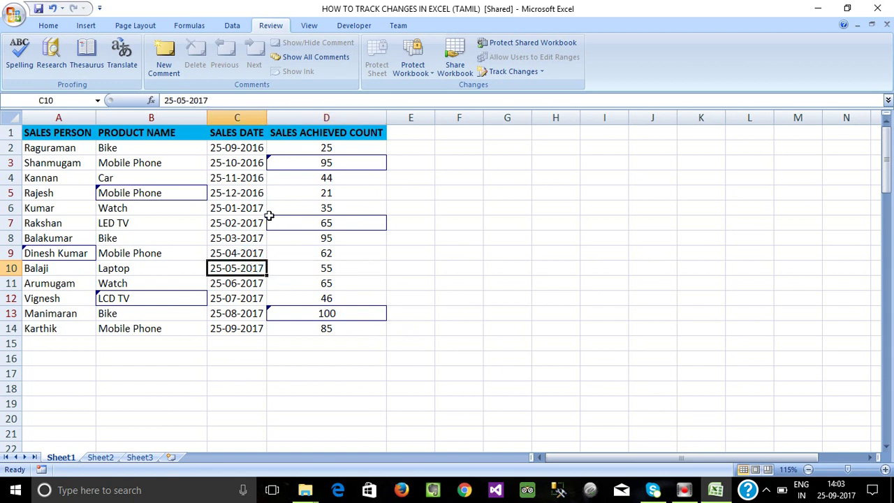
mouse_move(268, 219)
click(187, 100)
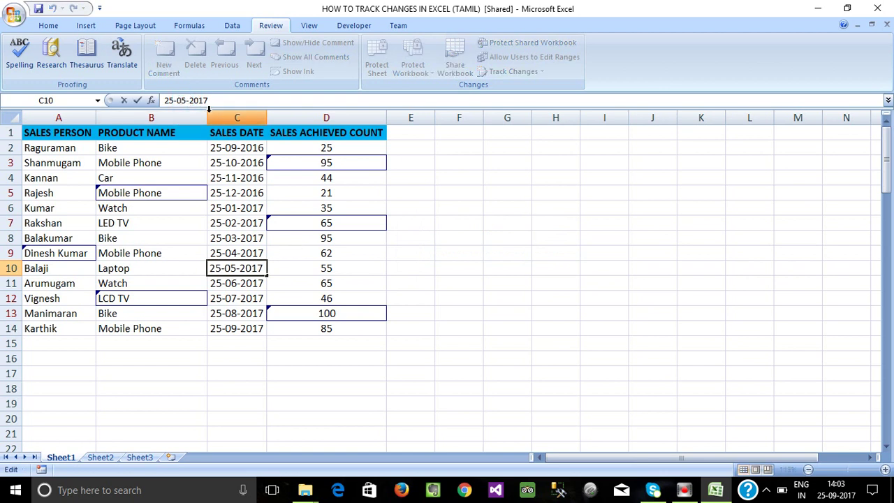
key(BackSpace)
text(6)
key(Return)
click(238, 301)
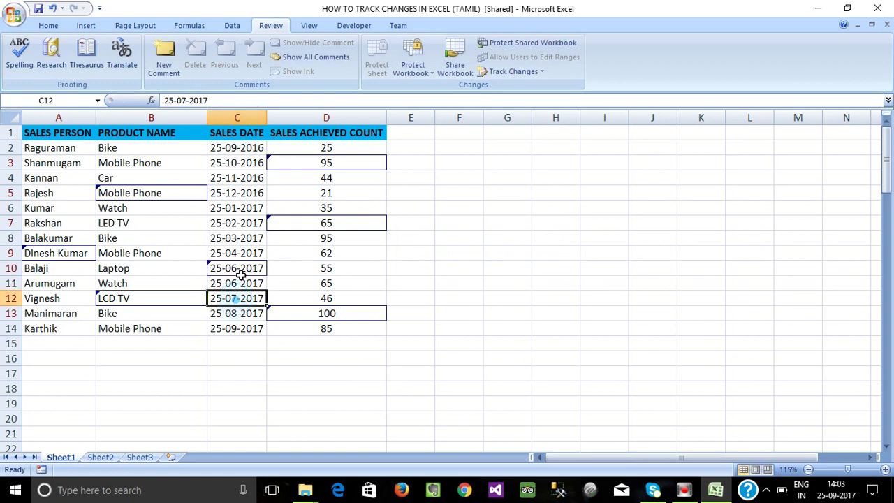
Step: Read the change notes on the edited counts in cells D3 and D7
mouse_move(370, 164)
click(350, 224)
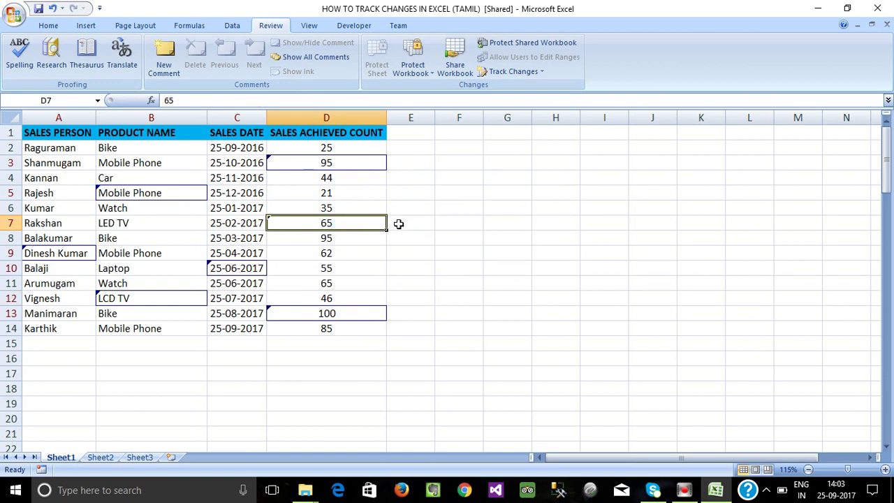
mouse_move(371, 225)
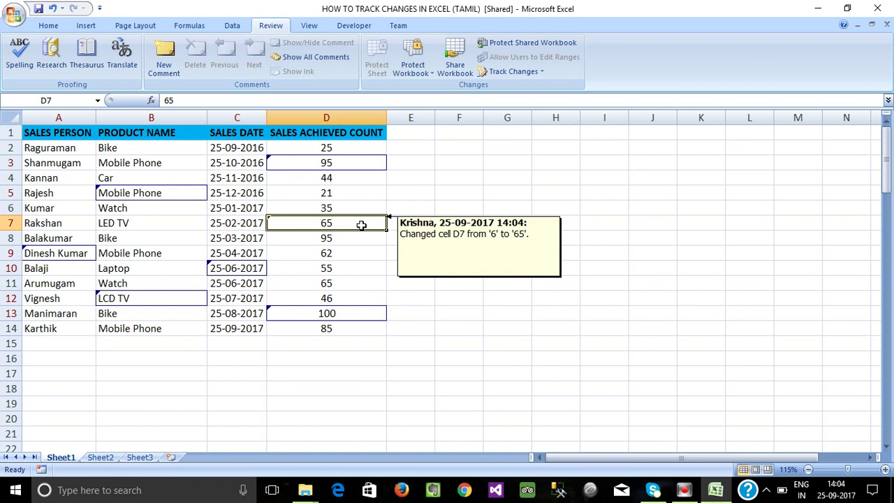
click(308, 281)
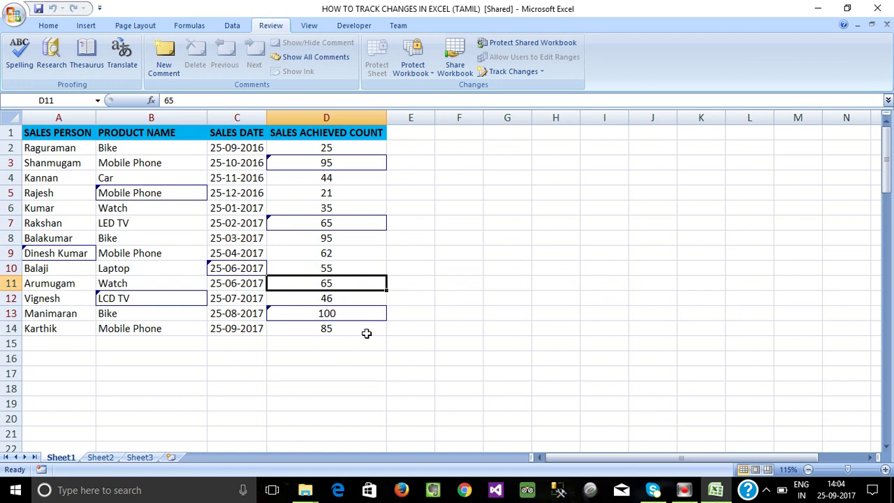
Step: Review the full range A1:D14 and check each edited cell: B5, D3, D7, C10, B12, A9 and D13
click(293, 342)
drag(40, 141, 334, 326)
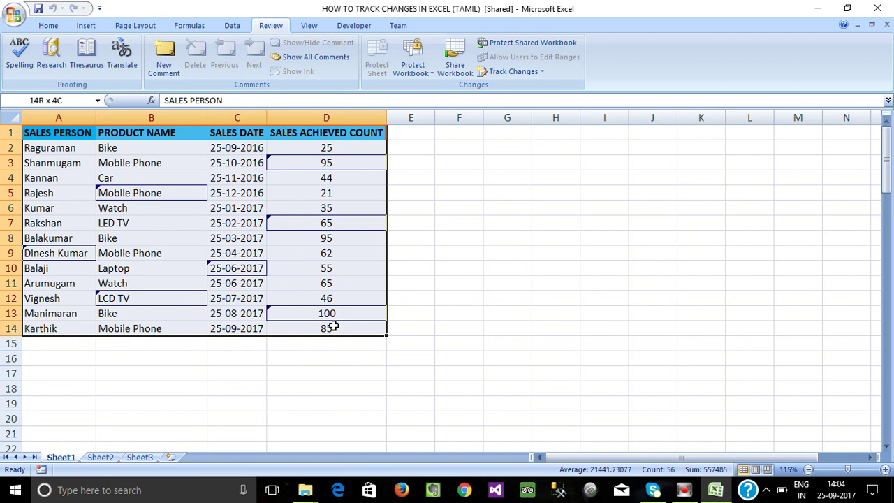
click(316, 389)
drag(35, 135, 336, 335)
click(168, 194)
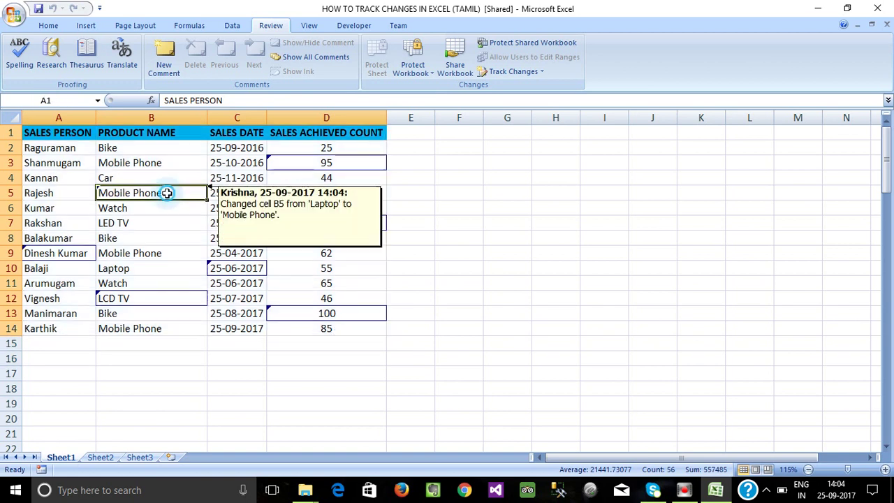
click(291, 166)
click(299, 221)
click(245, 271)
click(159, 297)
click(56, 252)
click(319, 311)
click(411, 346)
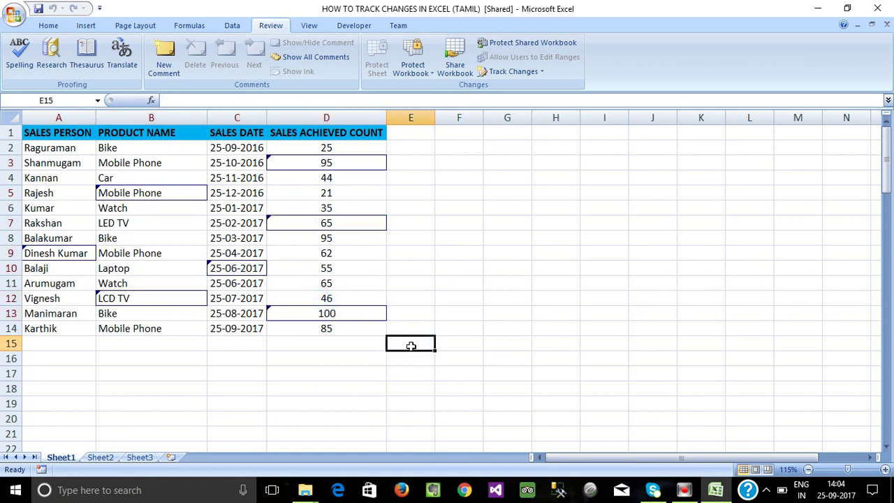
click(329, 239)
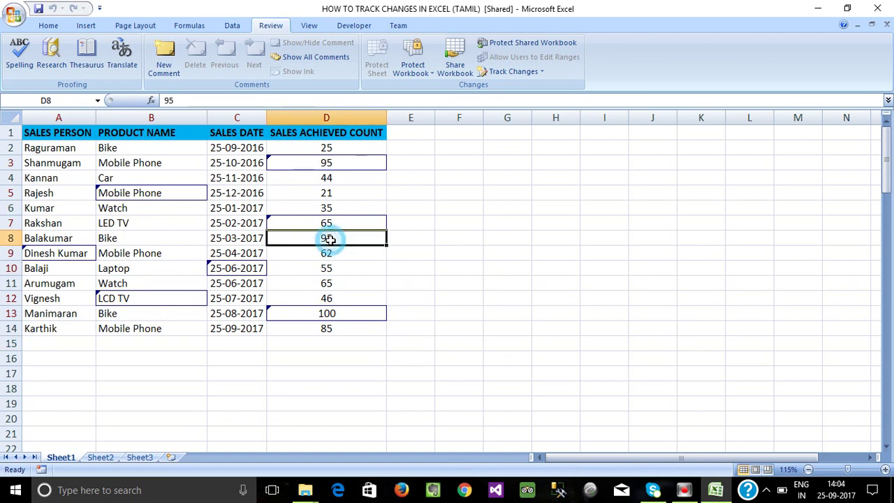
Step: List all tracked changes on a new sheet through Highlight Changes, keeping When at All and on-screen highlighting enabled
click(537, 72)
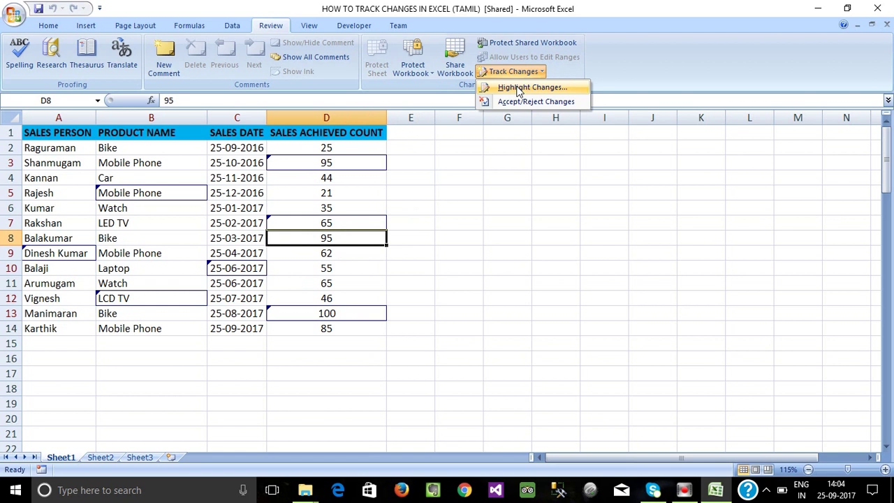
click(518, 88)
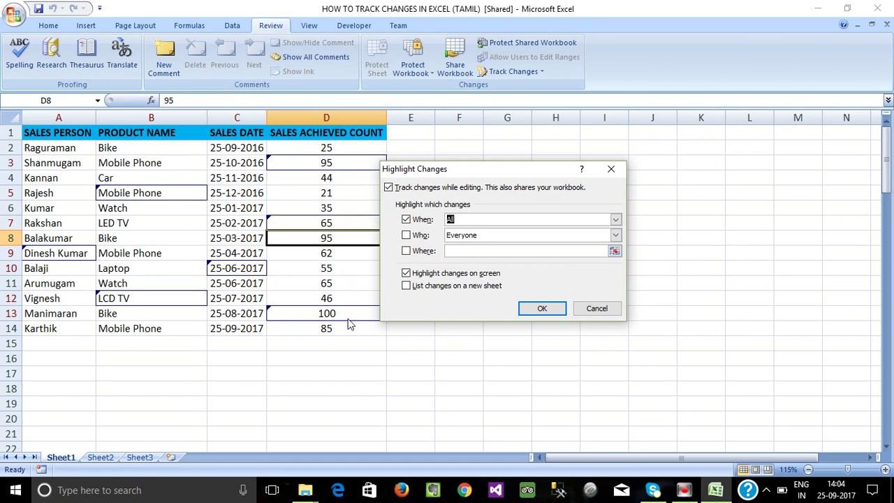
click(407, 287)
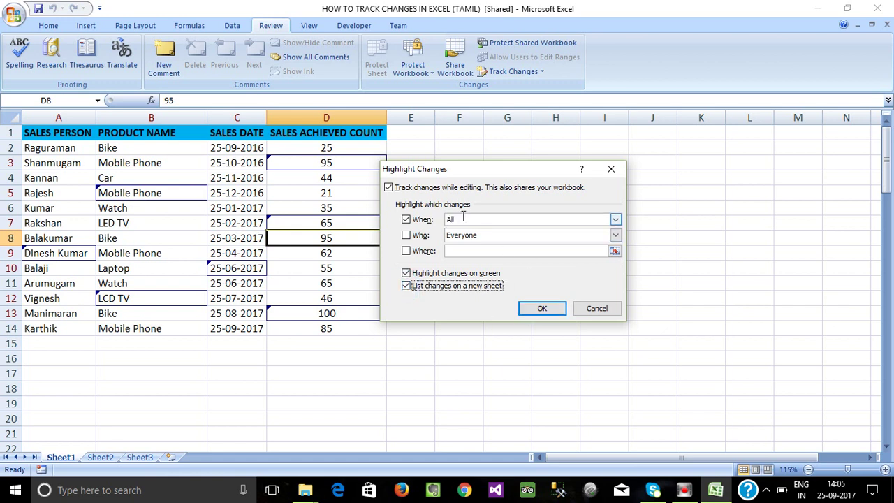
click(543, 310)
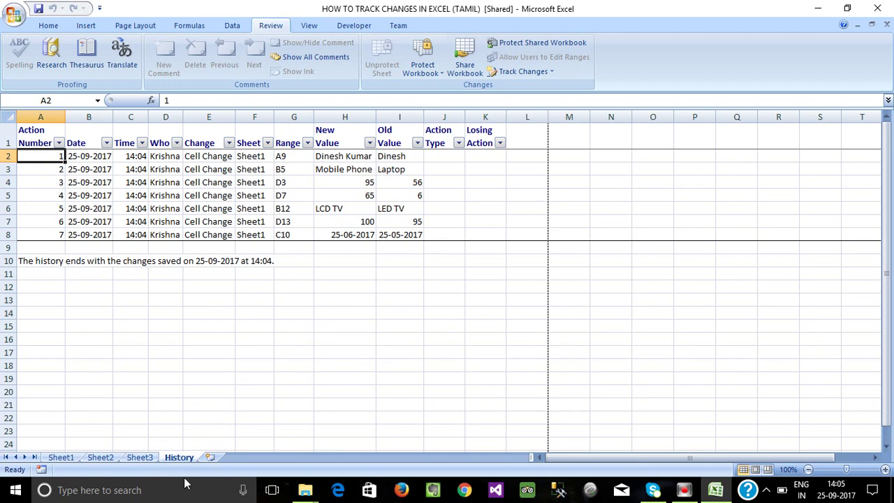
Step: Compare the highlighted cells on Sheet1 with the list of tracked changes on the History sheet
click(68, 460)
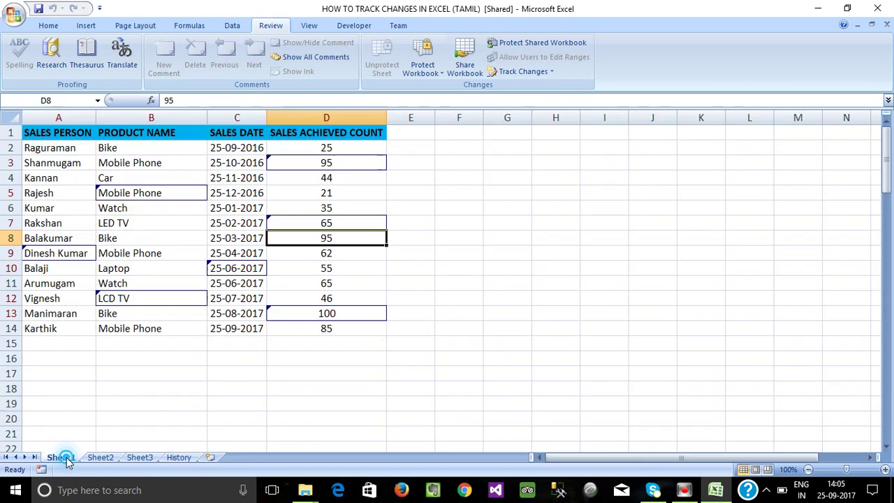
click(178, 458)
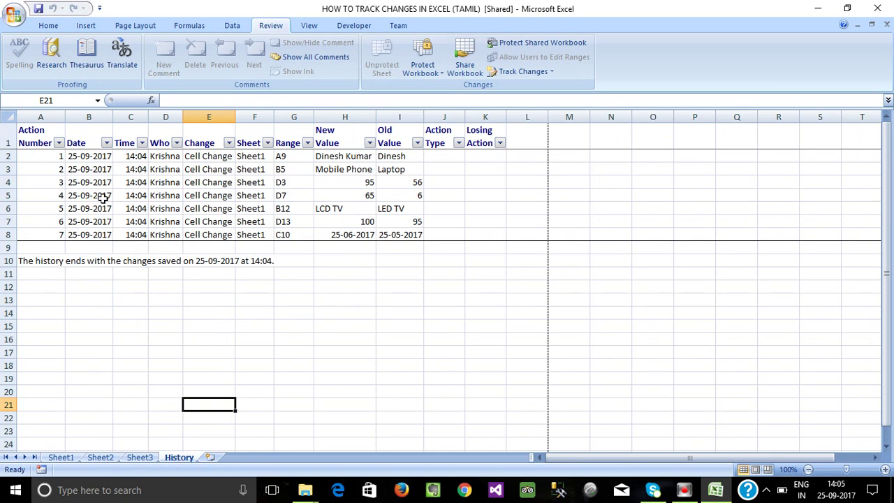
click(61, 458)
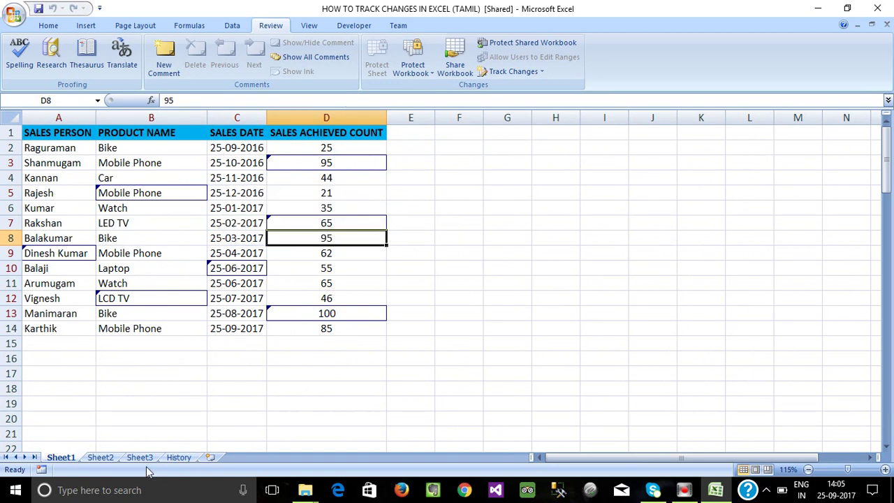
click(179, 458)
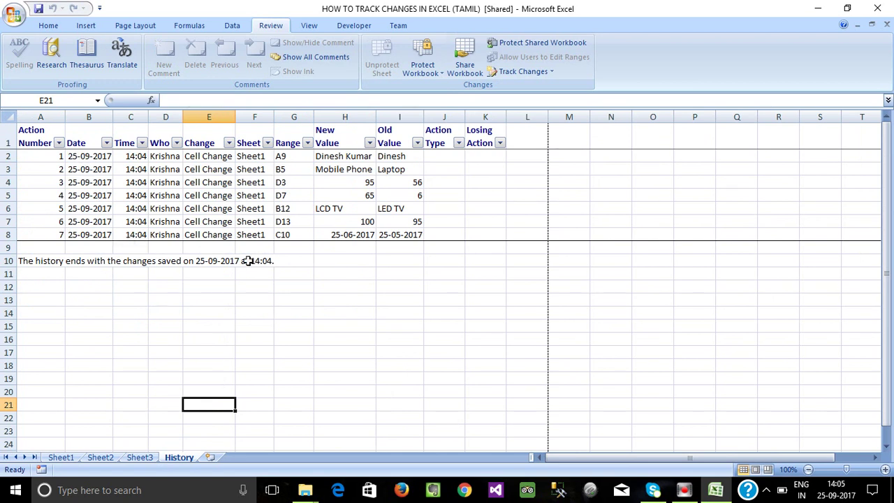
Step: Examine the action number, date, time, who, change, sheet and range columns for rows 2 to 8 of the History sheet
drag(77, 158, 81, 234)
drag(52, 157, 54, 234)
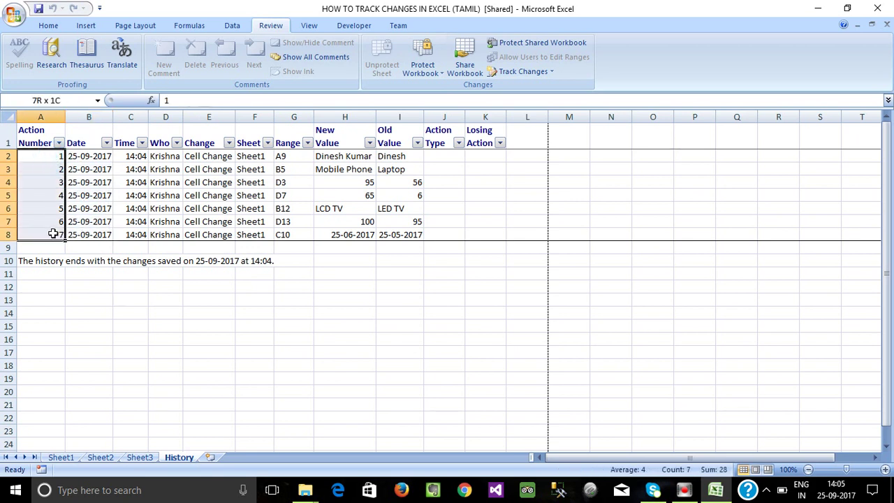
drag(130, 157, 124, 238)
drag(168, 155, 161, 235)
drag(195, 158, 195, 236)
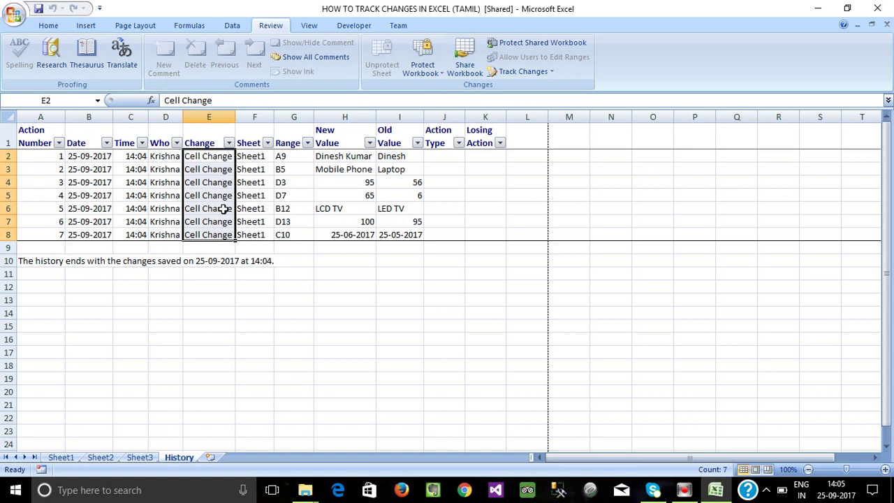
click(248, 158)
click(253, 209)
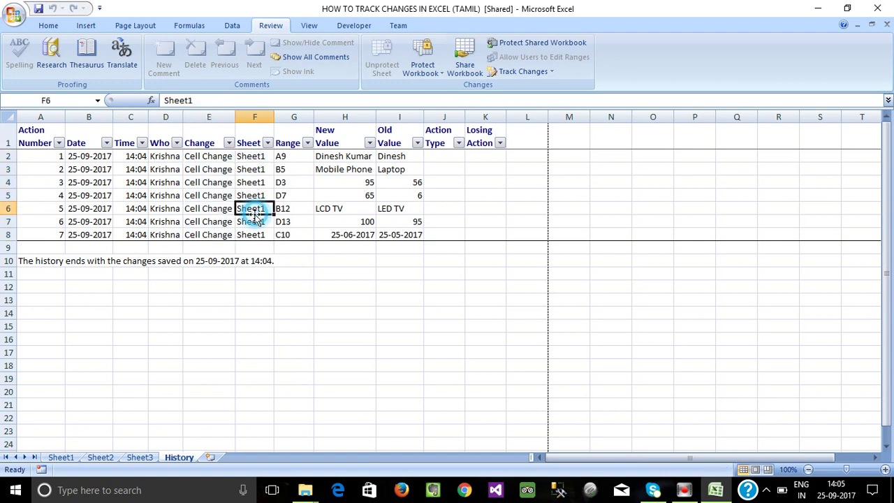
drag(277, 158, 286, 235)
click(294, 260)
drag(289, 156, 290, 235)
Step: Compare the new and old values of each logged change in H2:I8 on the History sheet
double_click(342, 159)
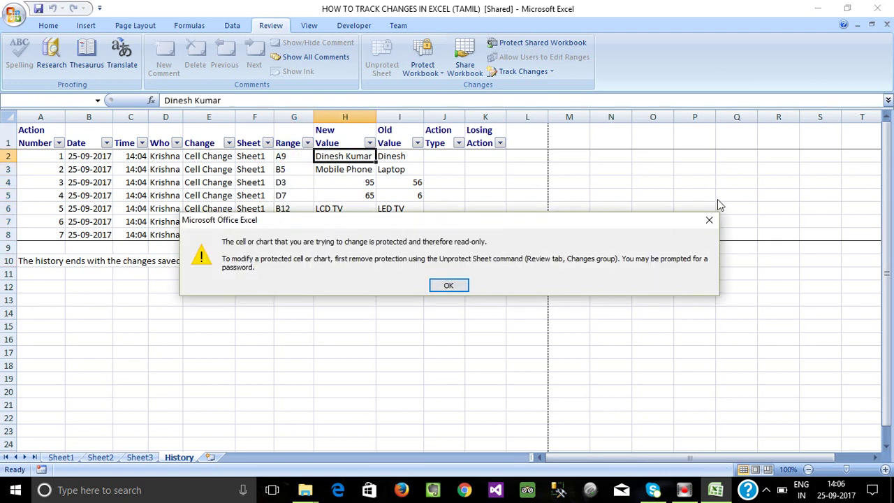
click(710, 225)
click(394, 156)
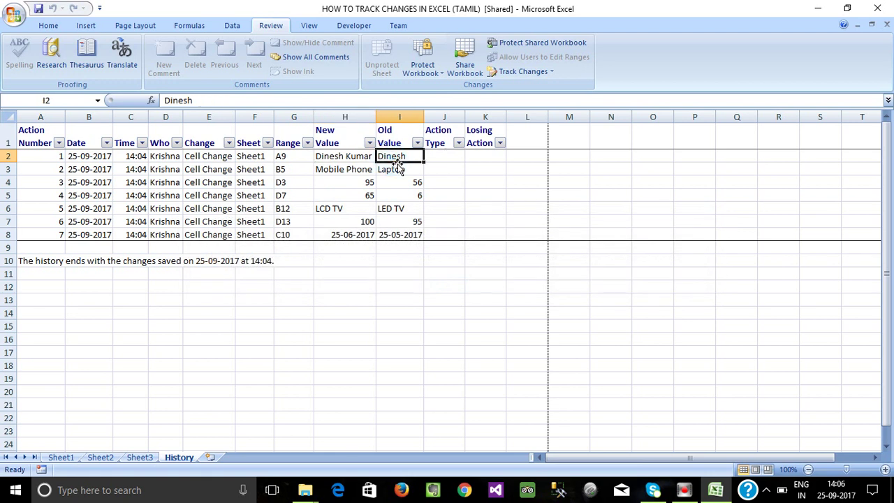
click(327, 169)
click(382, 173)
click(358, 174)
click(400, 182)
click(365, 183)
click(407, 197)
click(355, 196)
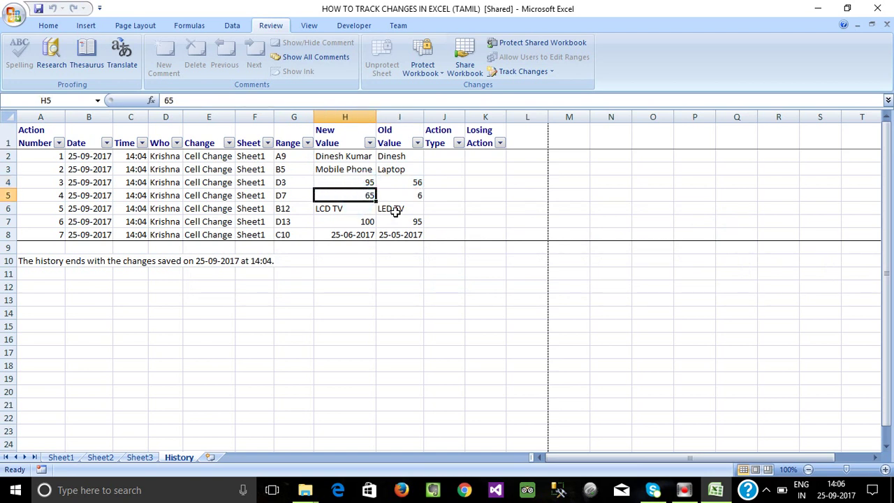
click(385, 211)
click(328, 210)
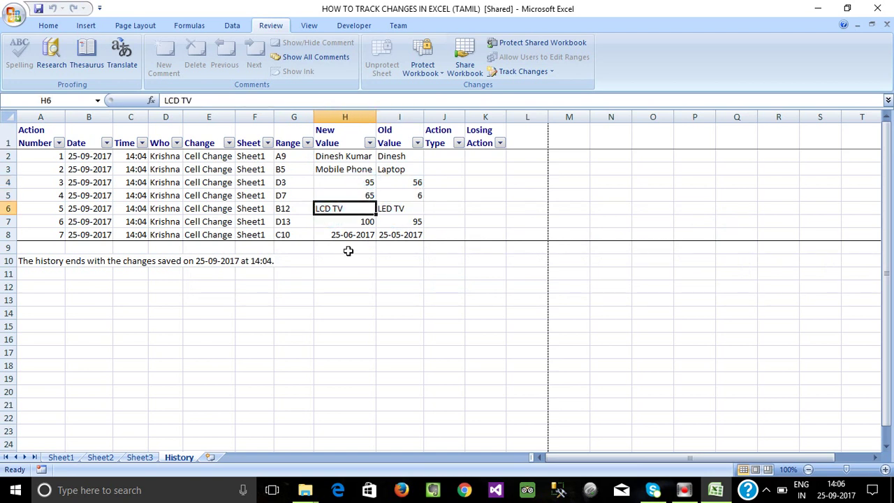
click(403, 221)
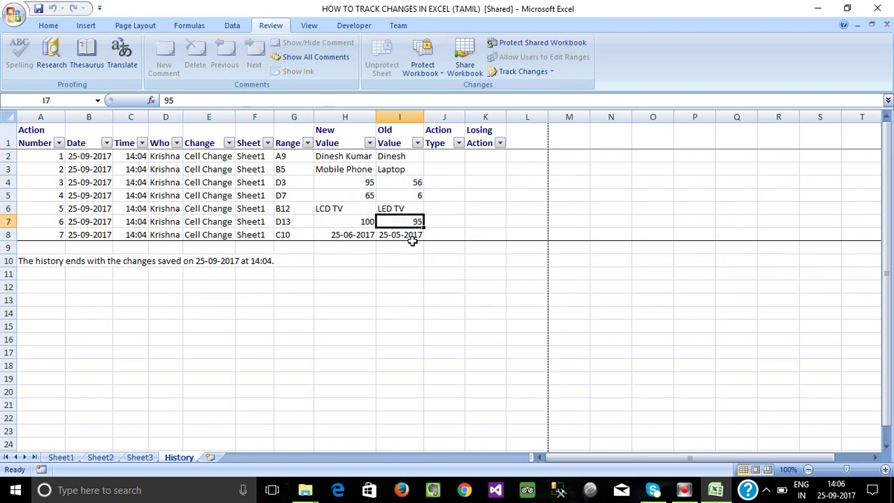
click(364, 222)
double_click(409, 238)
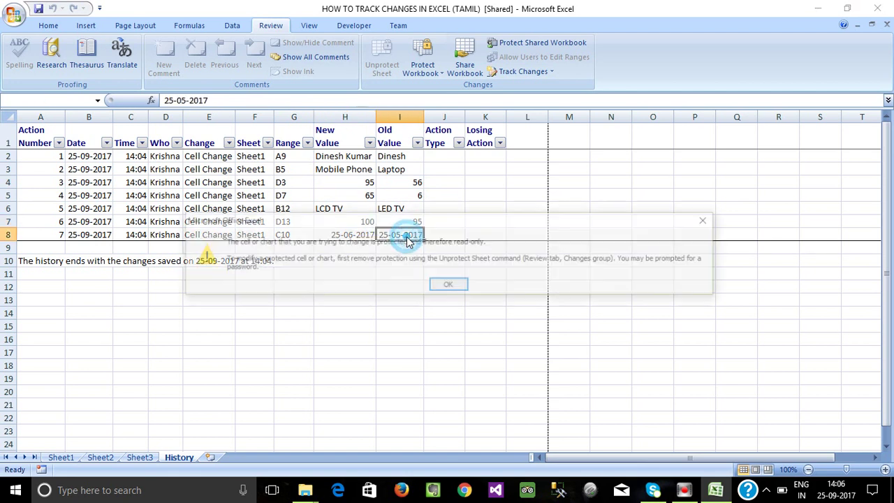
click(703, 221)
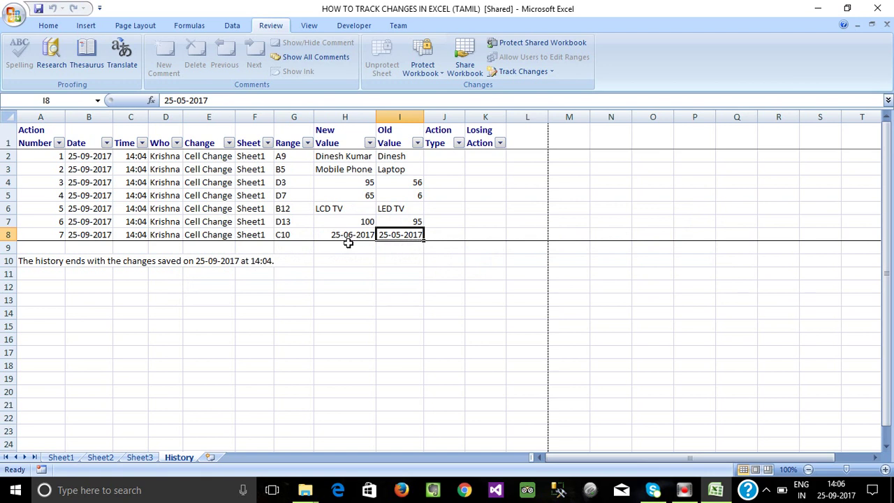
click(455, 194)
click(91, 286)
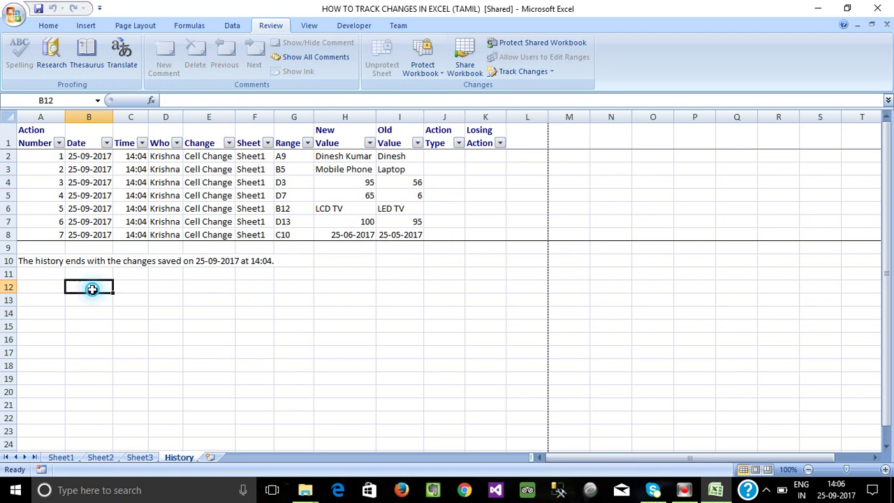
click(198, 290)
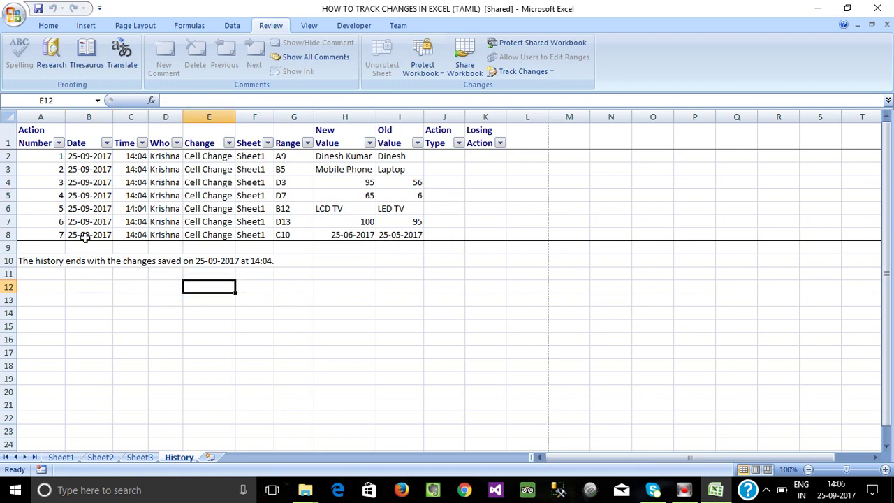
click(247, 375)
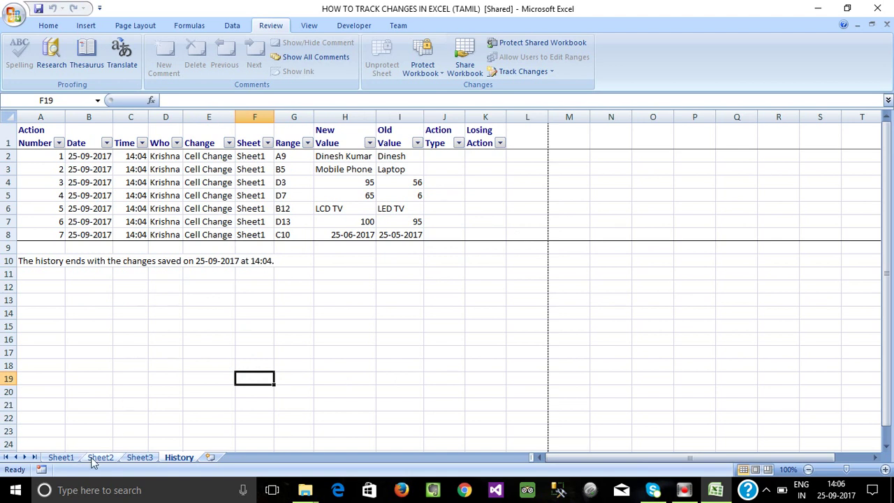
Step: Return to the sales data on Sheet1
click(61, 457)
click(254, 357)
click(256, 299)
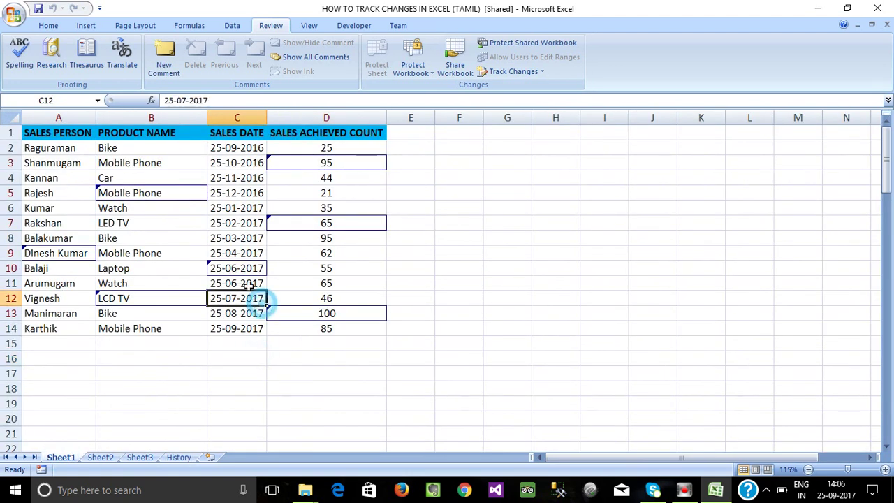
click(535, 71)
click(310, 196)
click(535, 71)
click(536, 71)
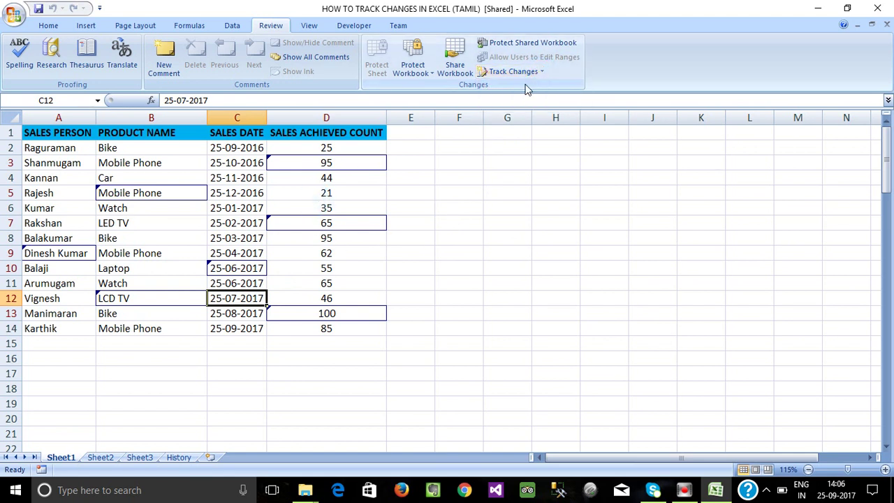
click(542, 74)
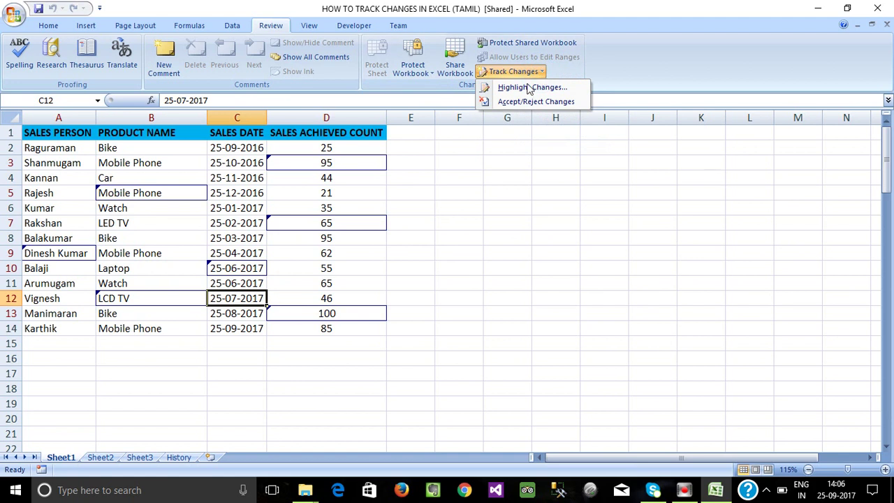
click(306, 194)
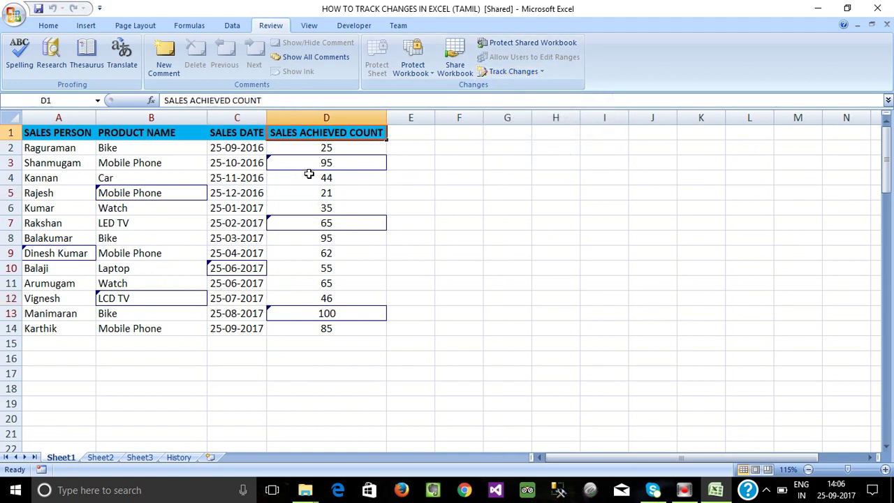
click(208, 186)
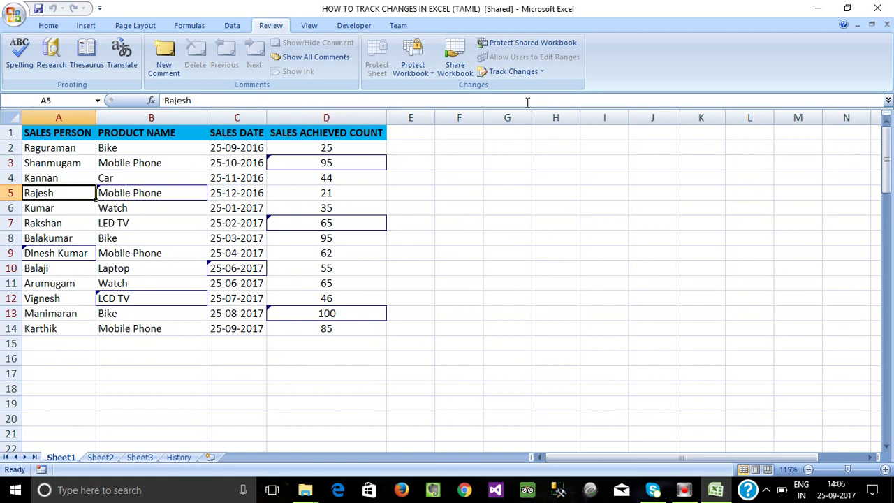
Step: Start an Accept/Reject Changes review limited to changes not yet reviewed, with the Who and Where filters off
click(543, 71)
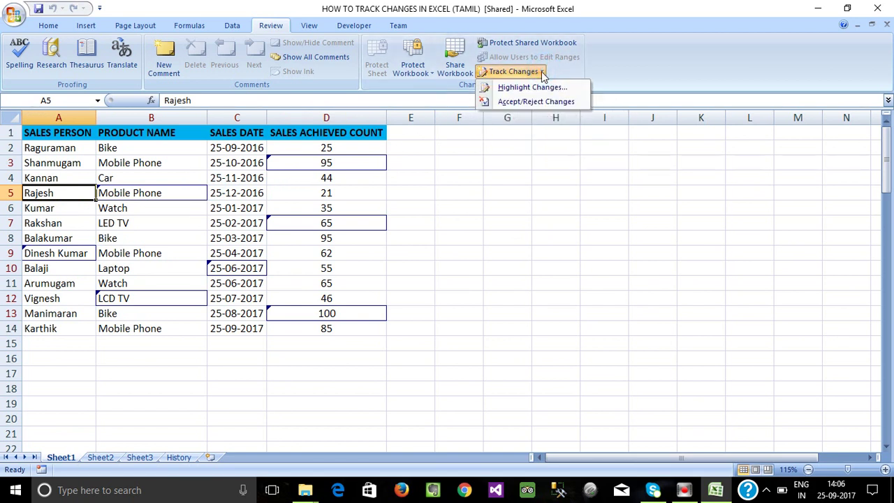
click(510, 102)
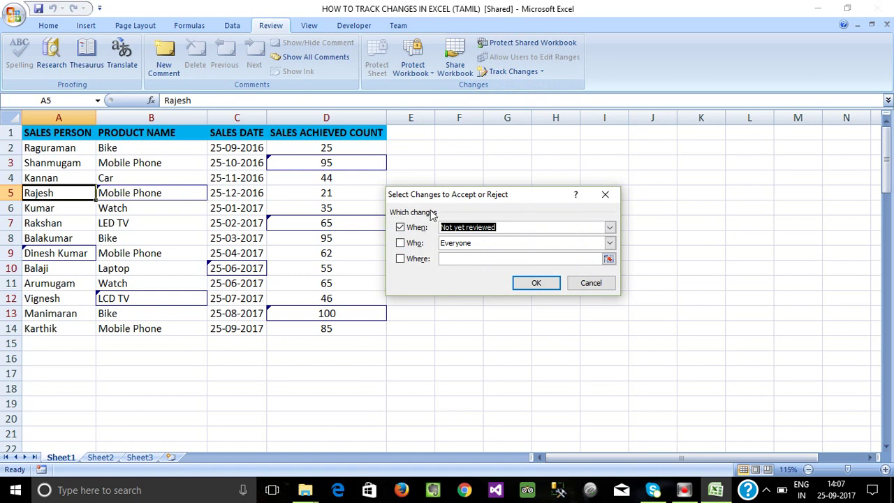
drag(443, 201, 453, 162)
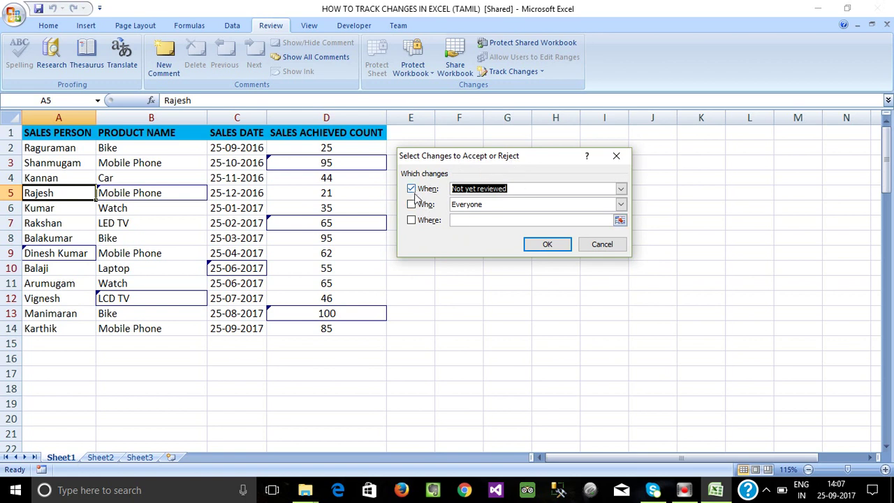
click(621, 189)
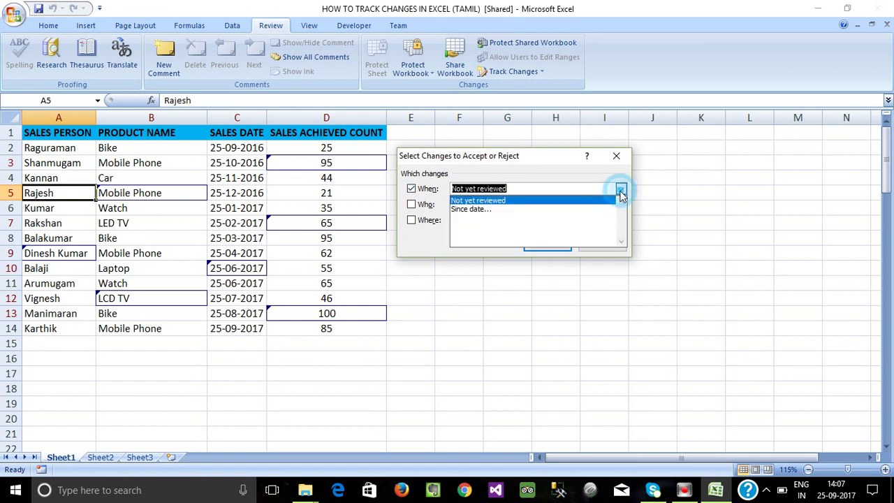
click(554, 168)
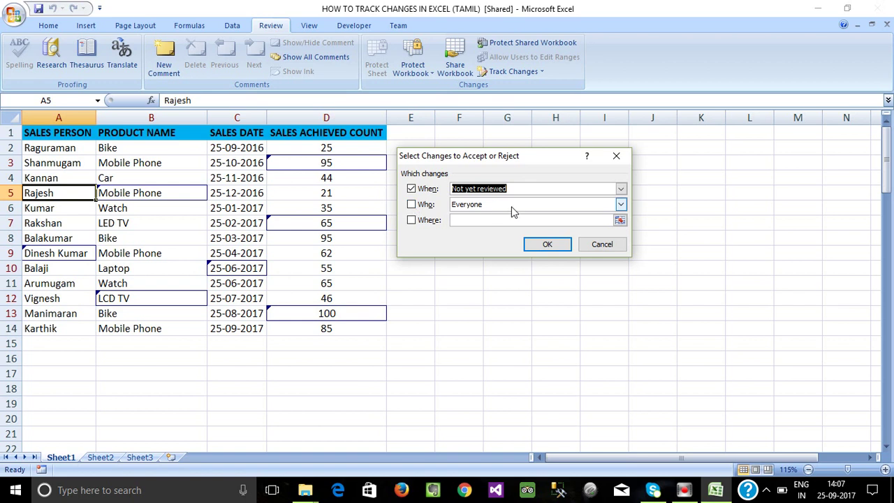
click(621, 204)
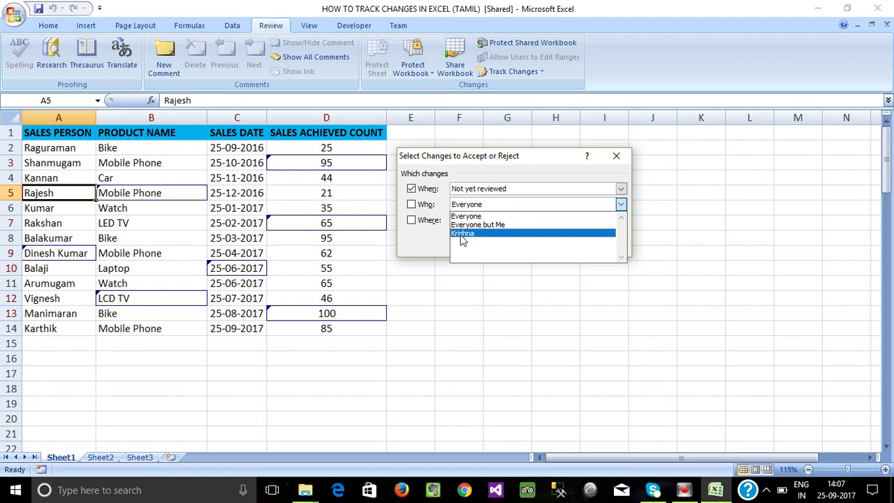
click(624, 173)
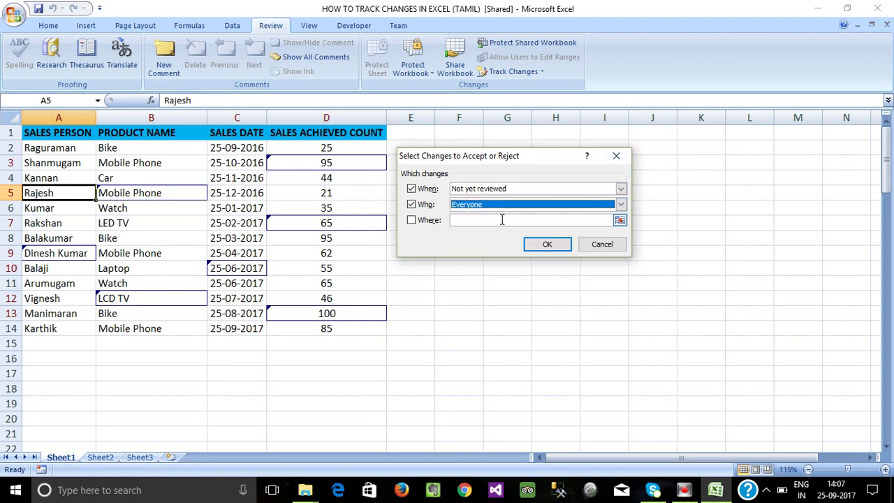
click(412, 205)
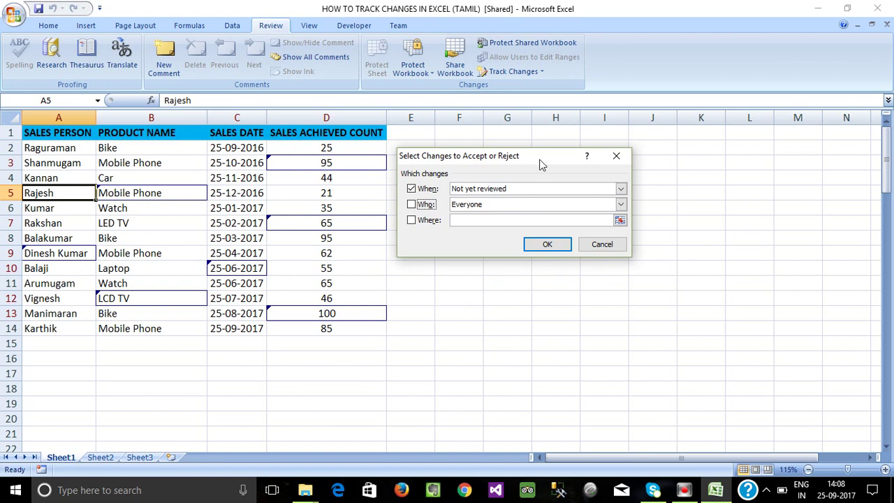
click(550, 244)
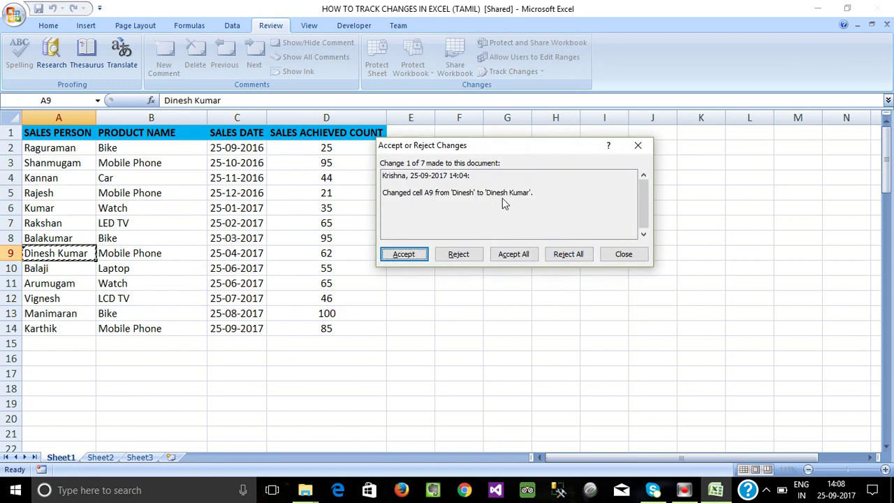
Step: Accept the changes to cells A9 and B5 individually, and accept all the remaining tracked changes together
drag(523, 149, 527, 226)
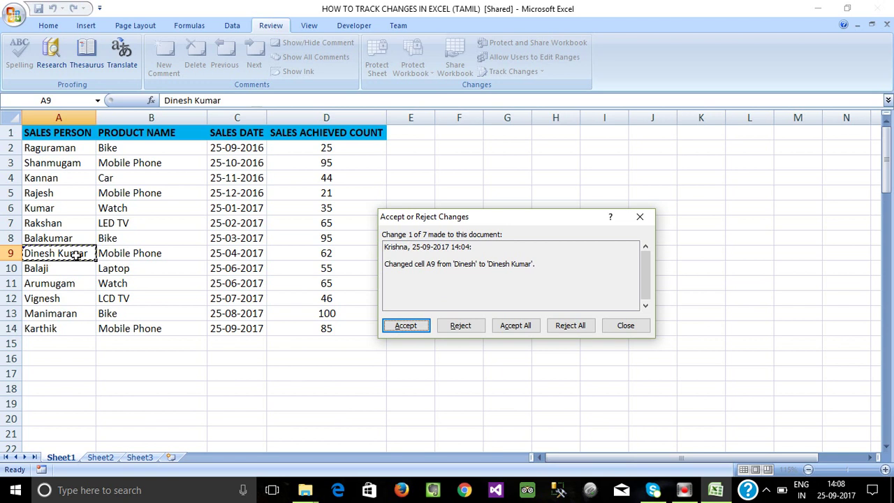
click(406, 325)
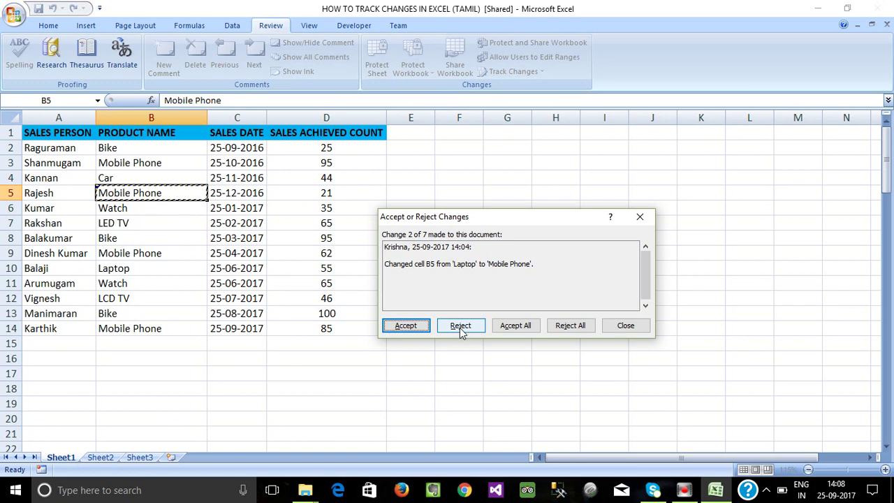
click(407, 325)
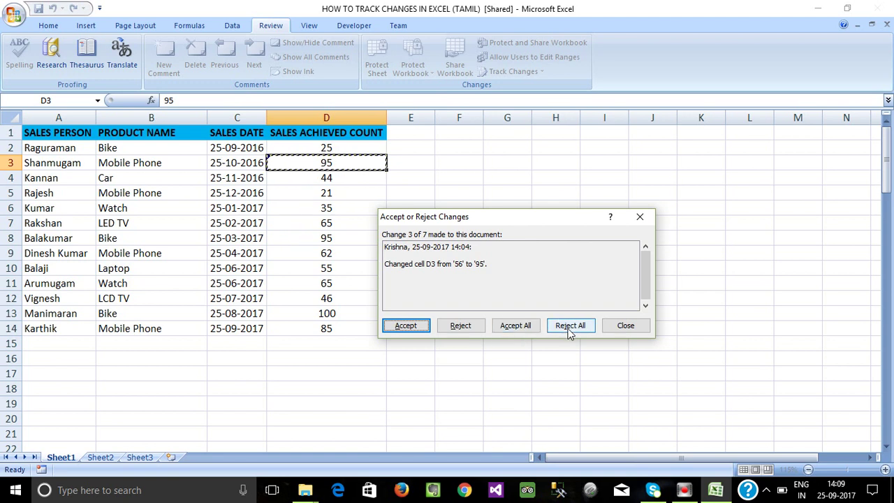
click(517, 327)
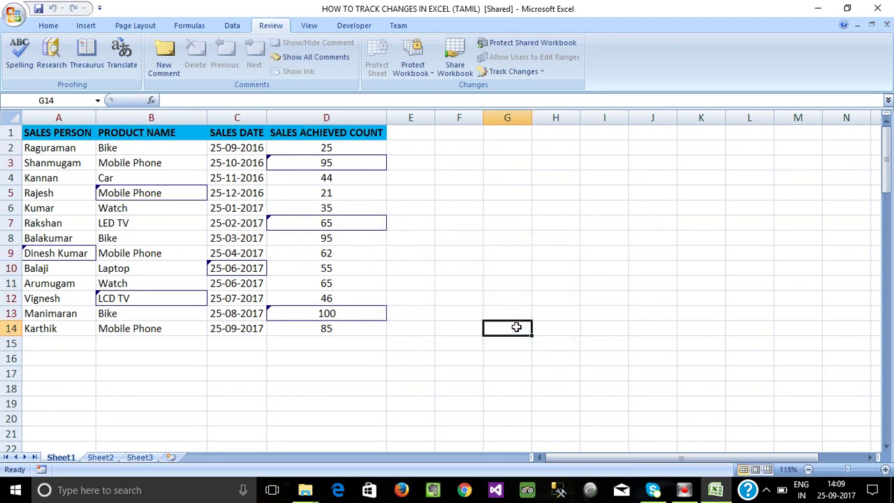
click(347, 269)
click(412, 253)
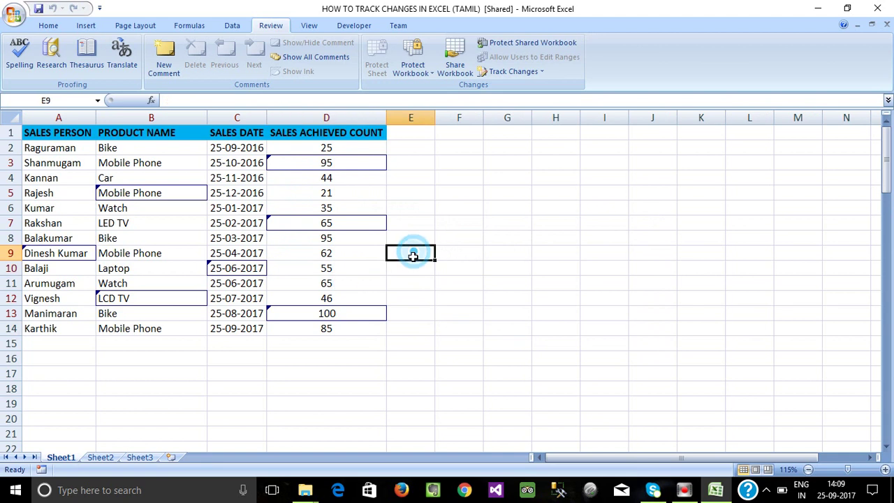
click(307, 354)
click(229, 332)
click(230, 345)
click(248, 297)
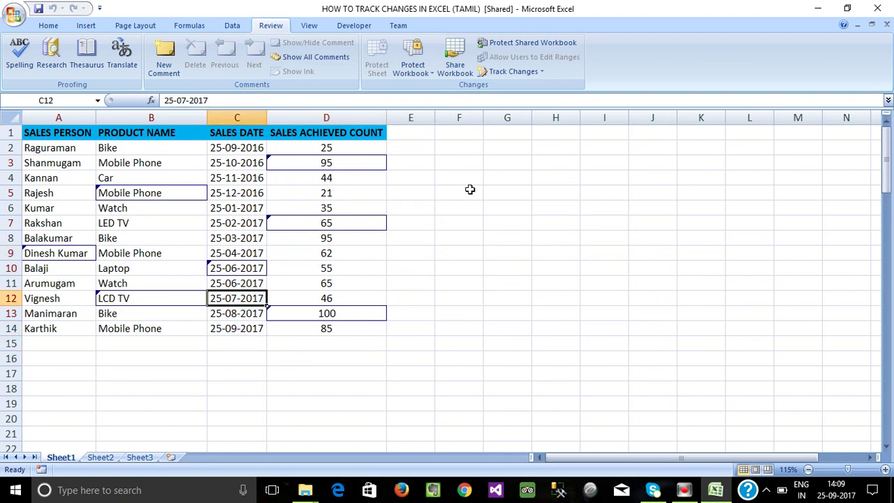
click(369, 193)
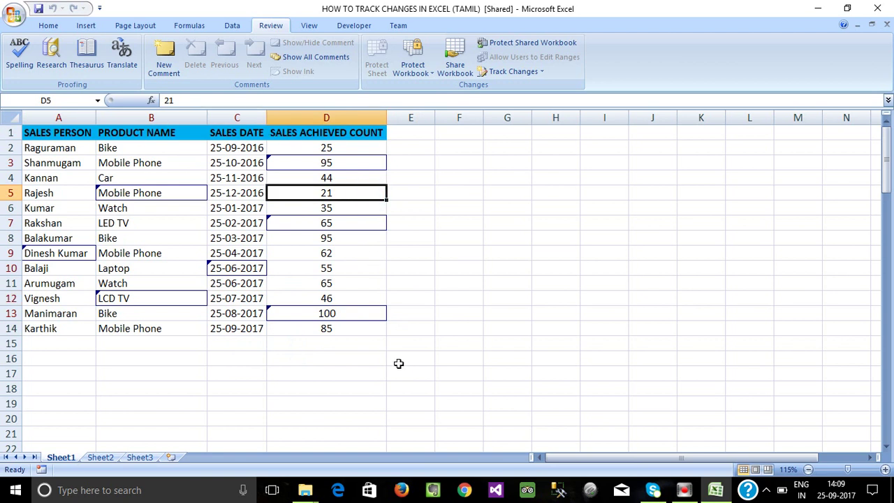
click(38, 134)
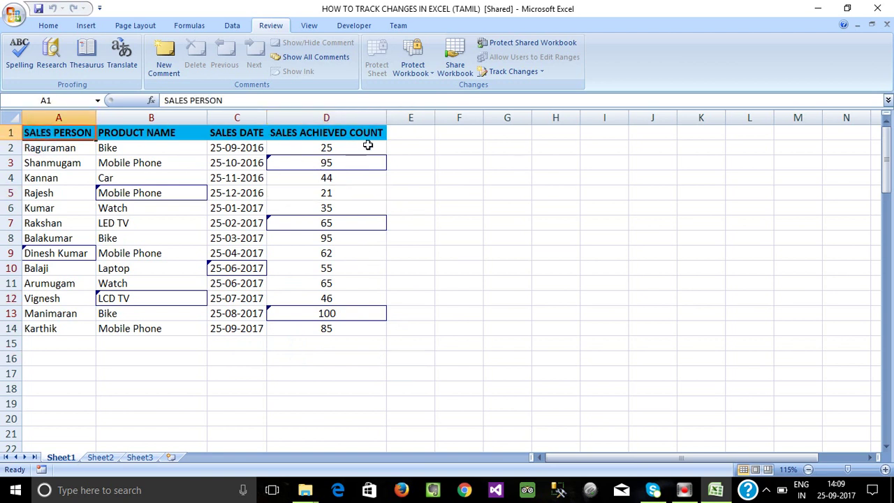
click(355, 179)
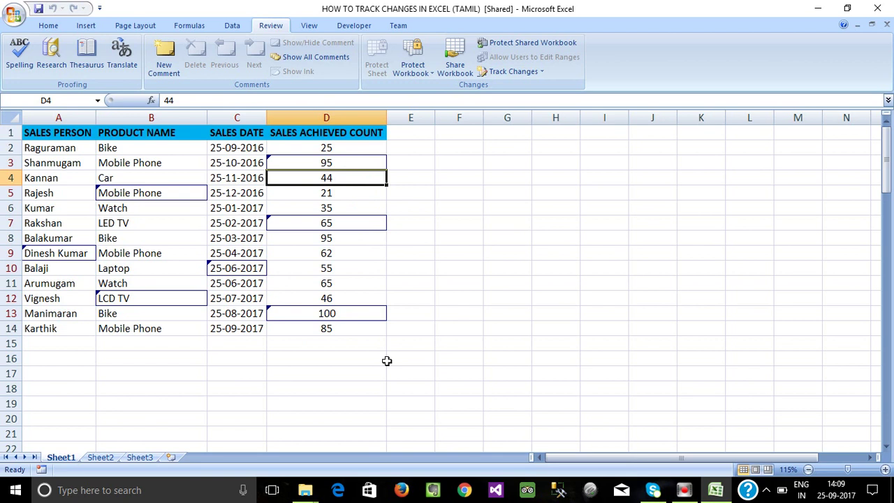
click(51, 343)
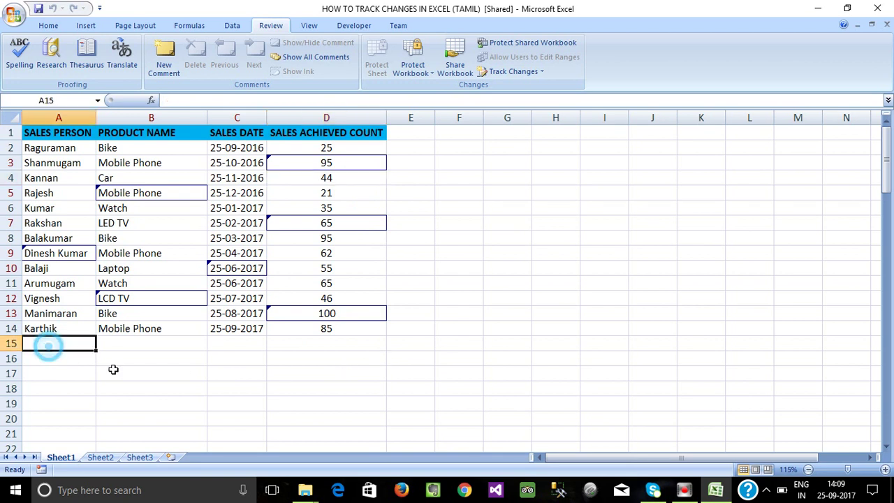
click(156, 344)
click(239, 348)
click(294, 343)
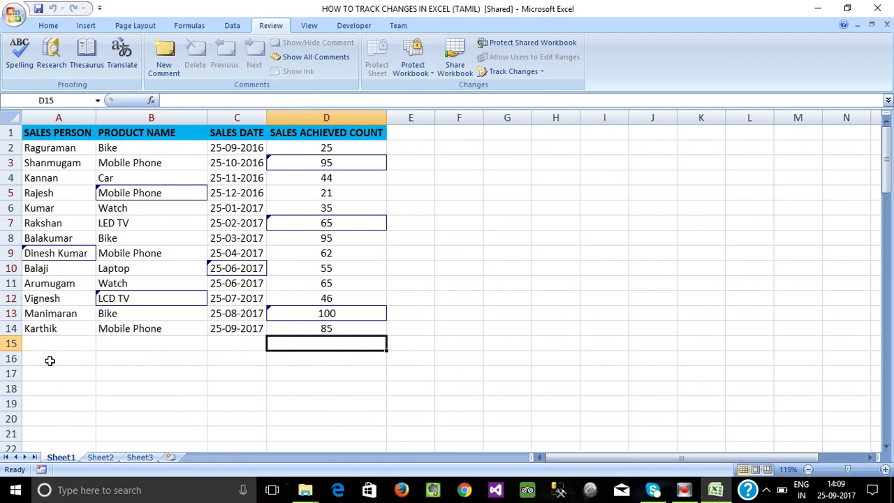
click(343, 287)
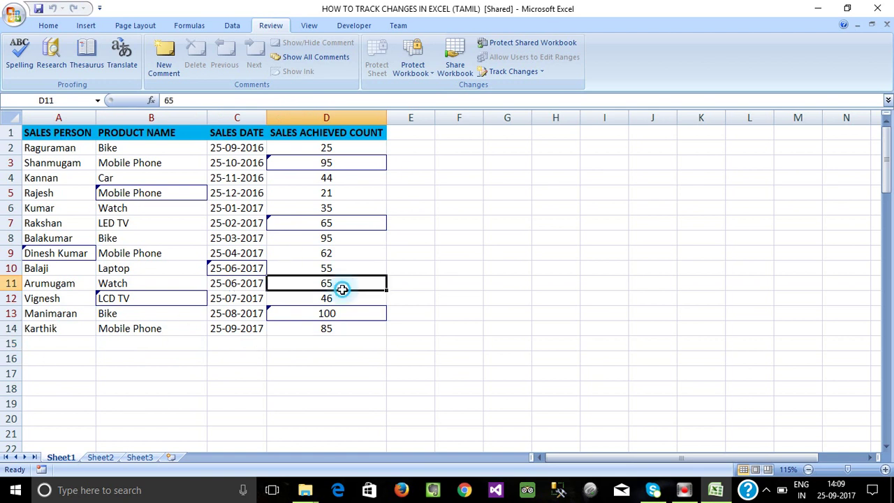
click(321, 148)
click(234, 178)
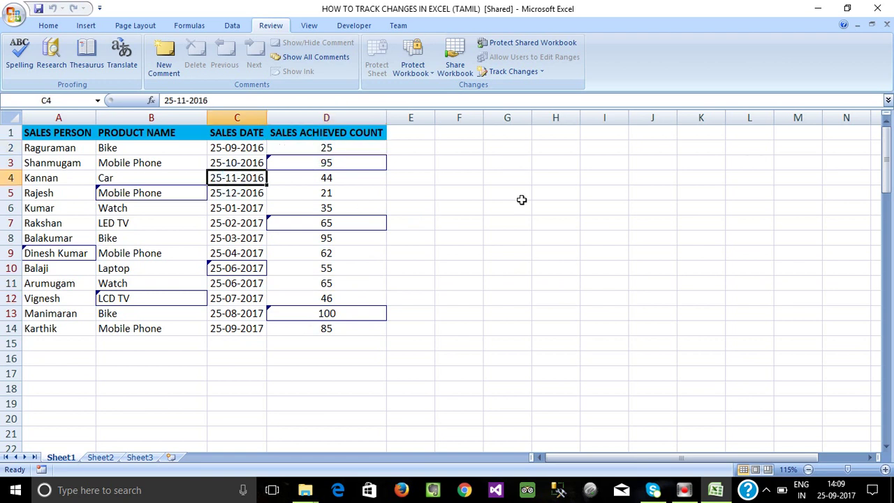
Step: Turn off change tracking for the workbook and remove it from shared use
click(511, 72)
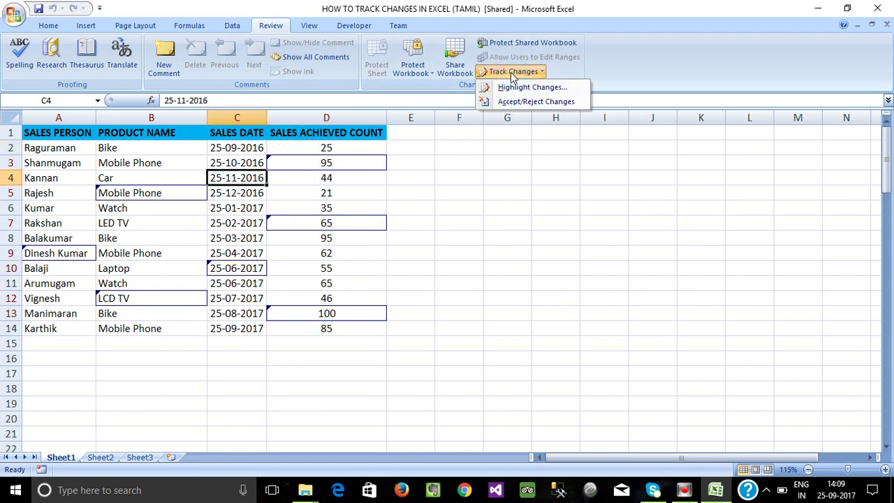
click(519, 89)
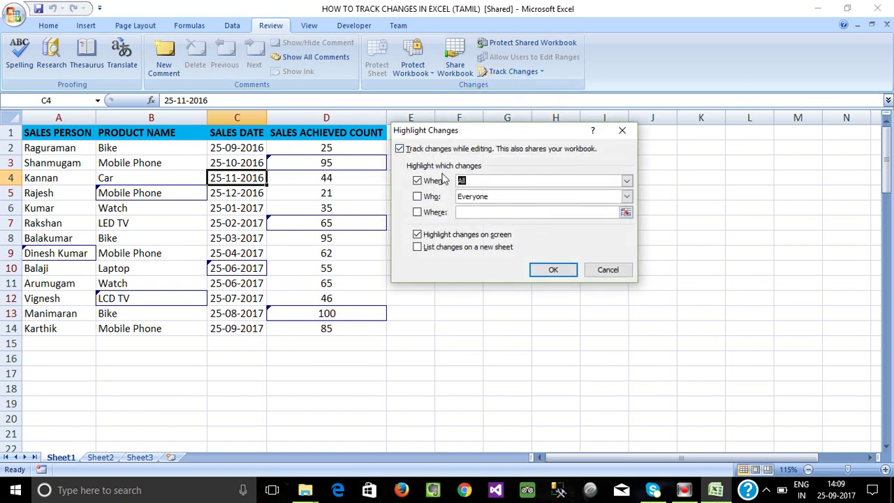
click(399, 149)
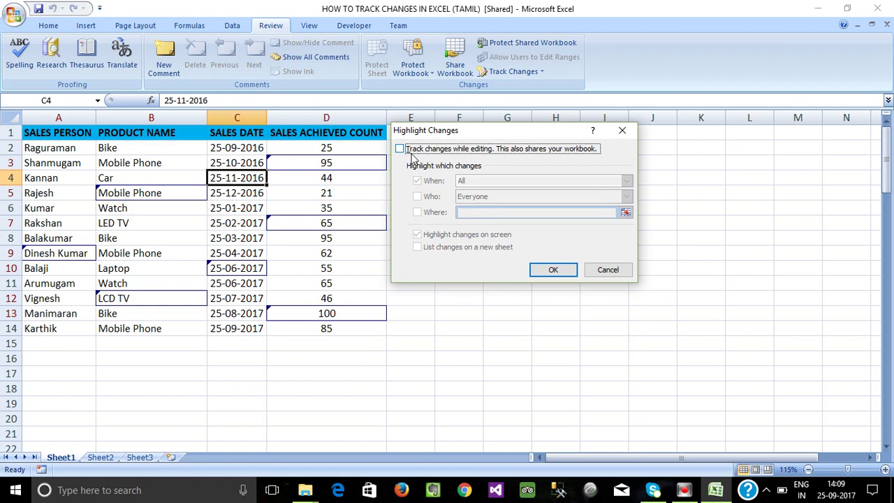
click(552, 269)
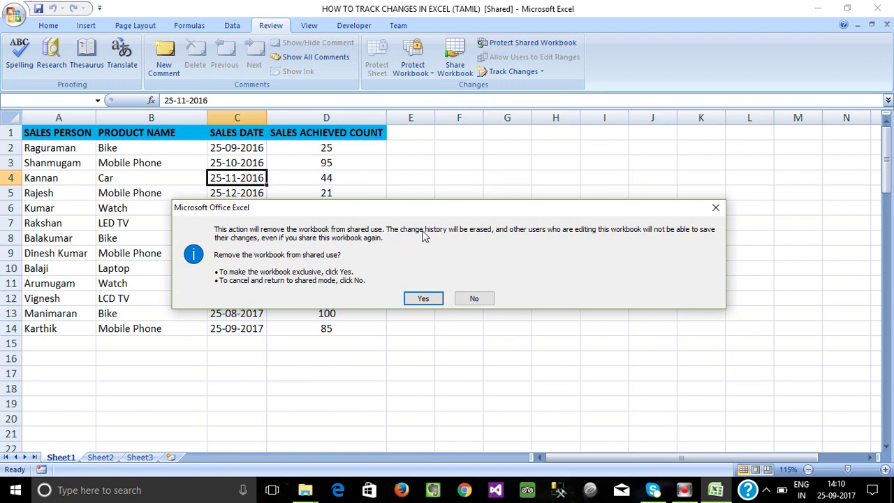
click(419, 300)
click(285, 237)
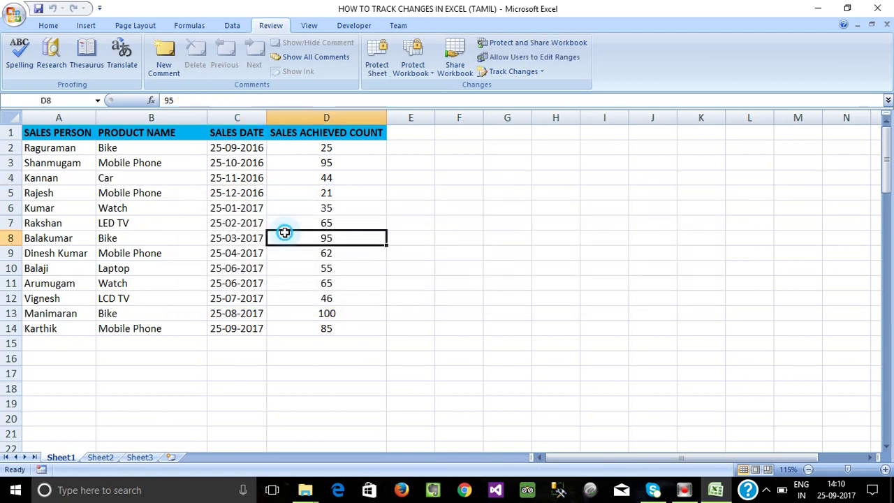
drag(32, 148, 340, 329)
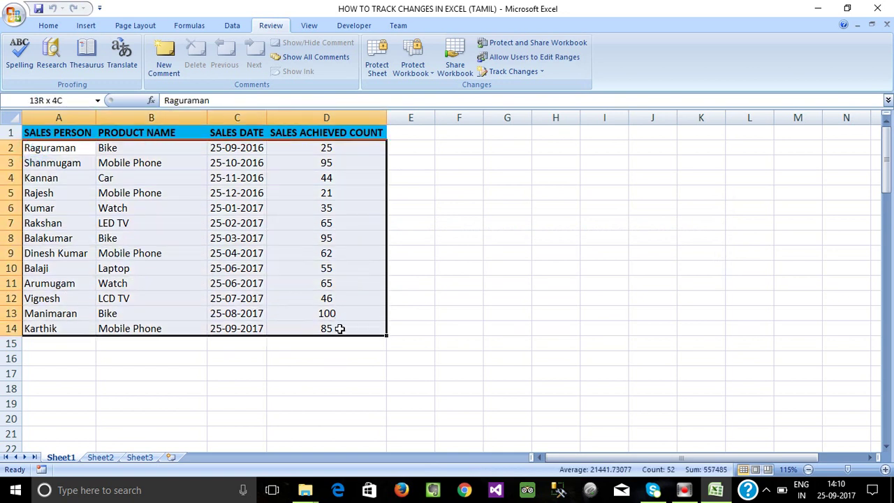
click(186, 253)
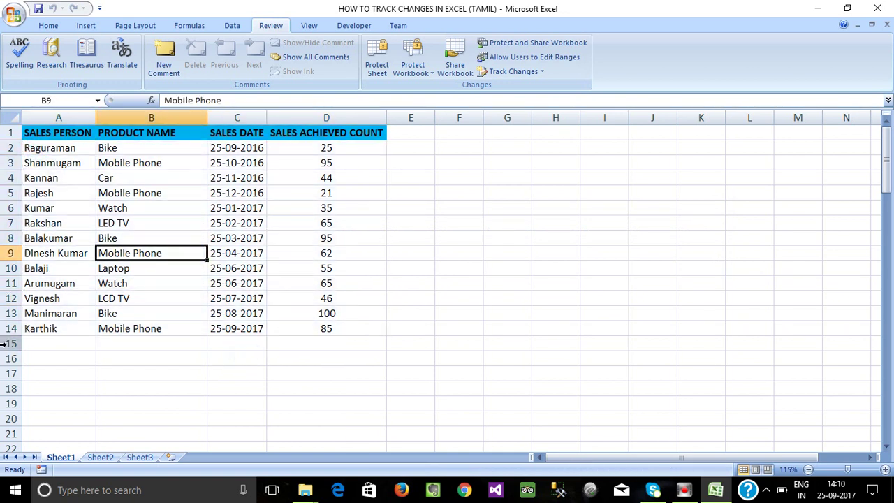
click(69, 347)
click(124, 340)
click(343, 355)
click(217, 372)
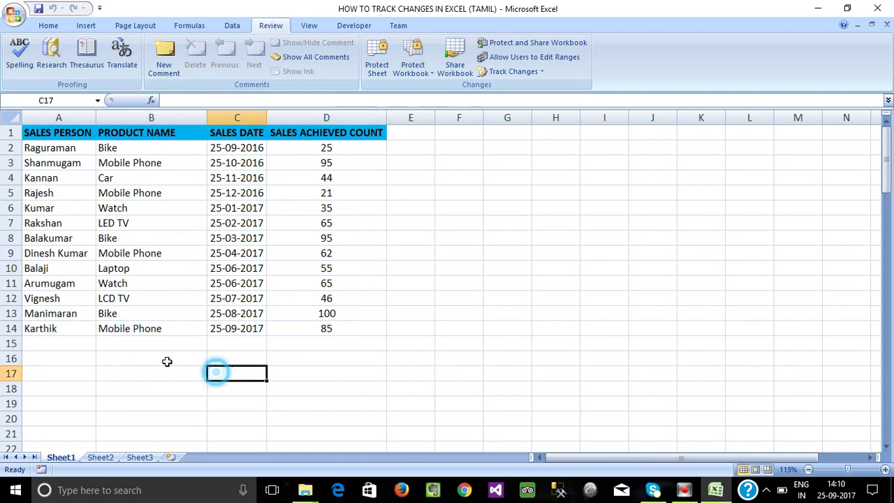
click(35, 340)
click(199, 341)
drag(33, 134, 315, 336)
click(326, 375)
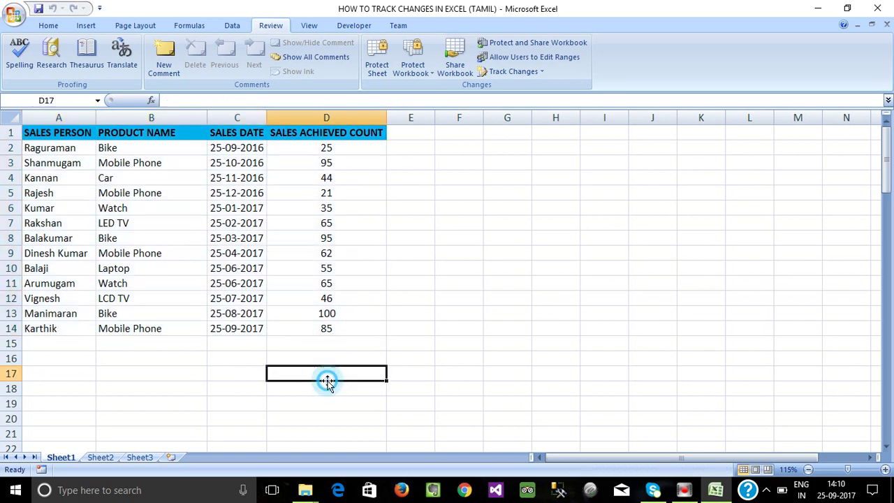
drag(34, 133, 347, 320)
Step: Widen the SALES ACHIEVED COUNT column slightly
drag(388, 118, 394, 116)
click(362, 216)
drag(35, 133, 362, 321)
click(345, 357)
click(40, 134)
drag(39, 134, 326, 332)
drag(188, 206, 229, 231)
double_click(240, 269)
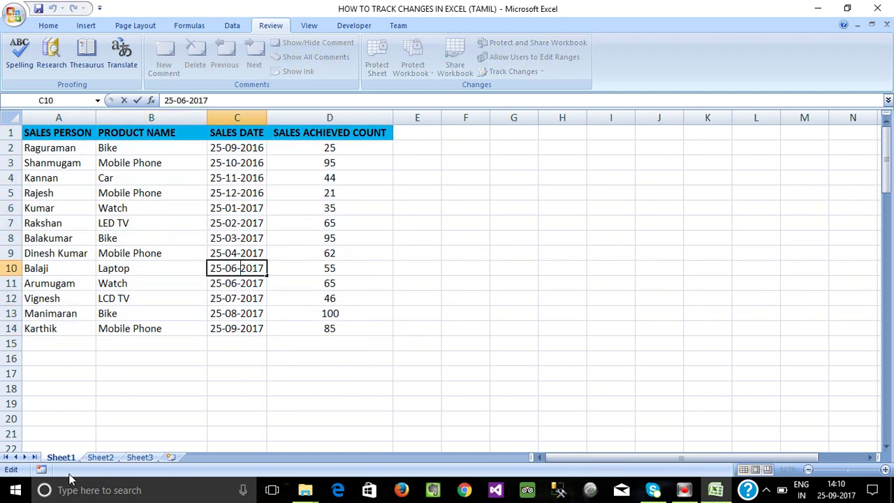
click(214, 268)
click(272, 211)
click(255, 236)
click(238, 206)
click(44, 190)
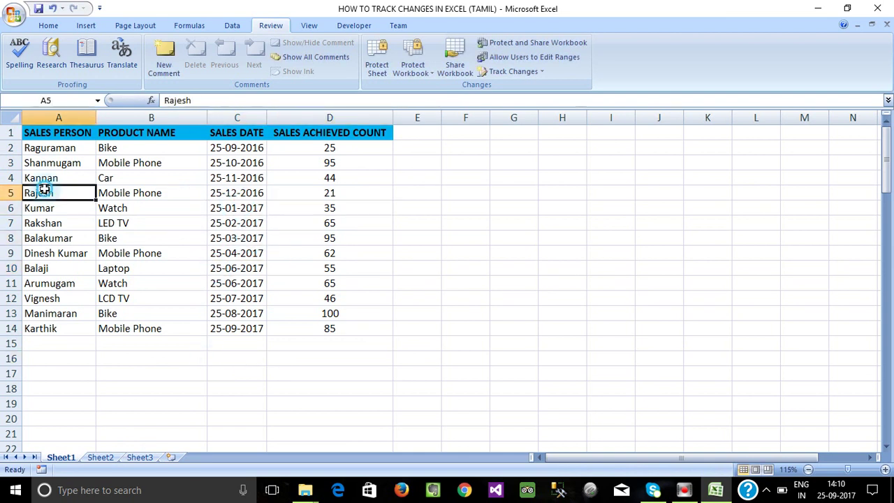
click(129, 250)
click(59, 165)
click(105, 251)
click(262, 240)
click(256, 298)
click(257, 208)
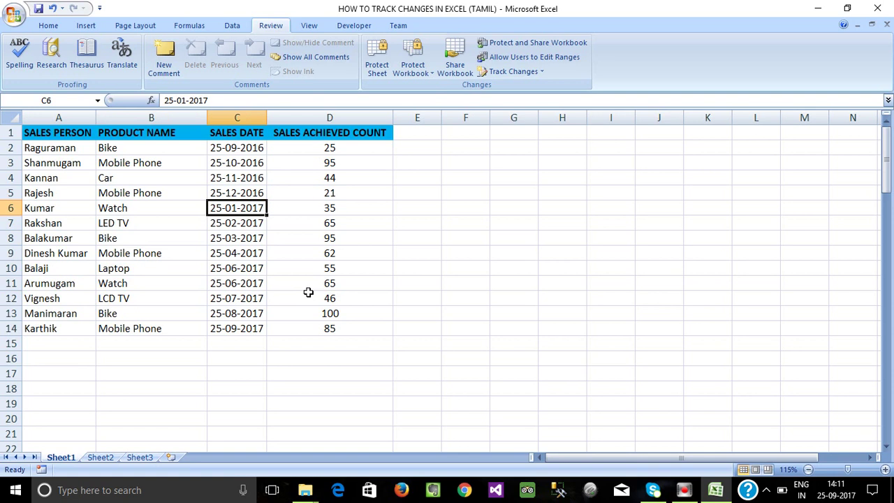
click(683, 491)
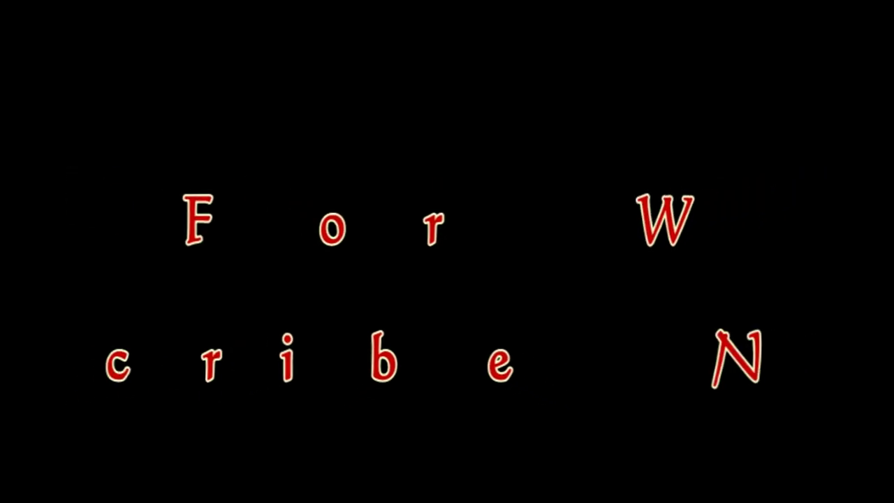